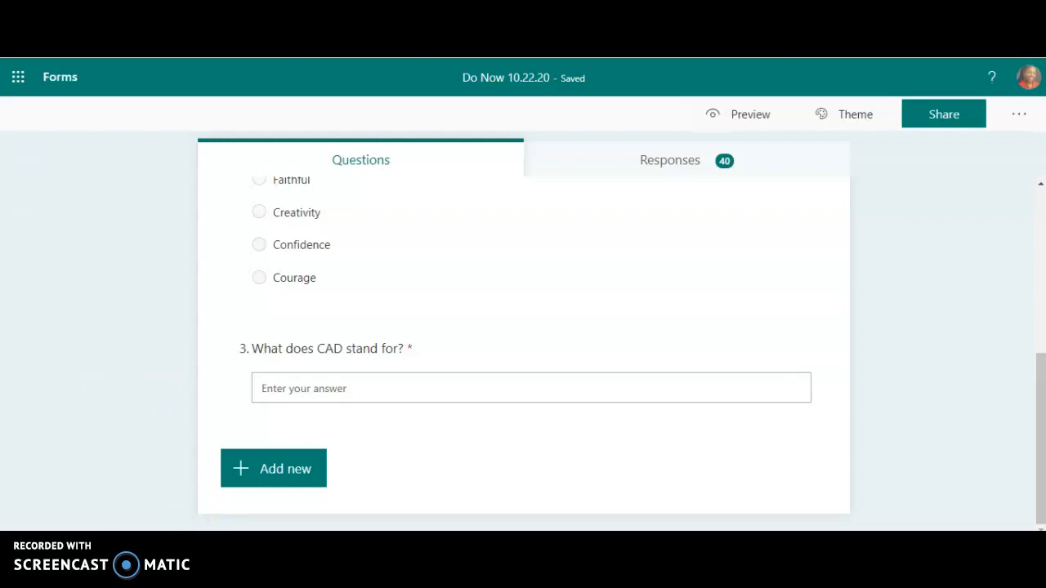
- Switch to the PowerPoint presentation and show the Tinkercad Account slide
{"action": "left_click", "coordinate": [128, 495]}
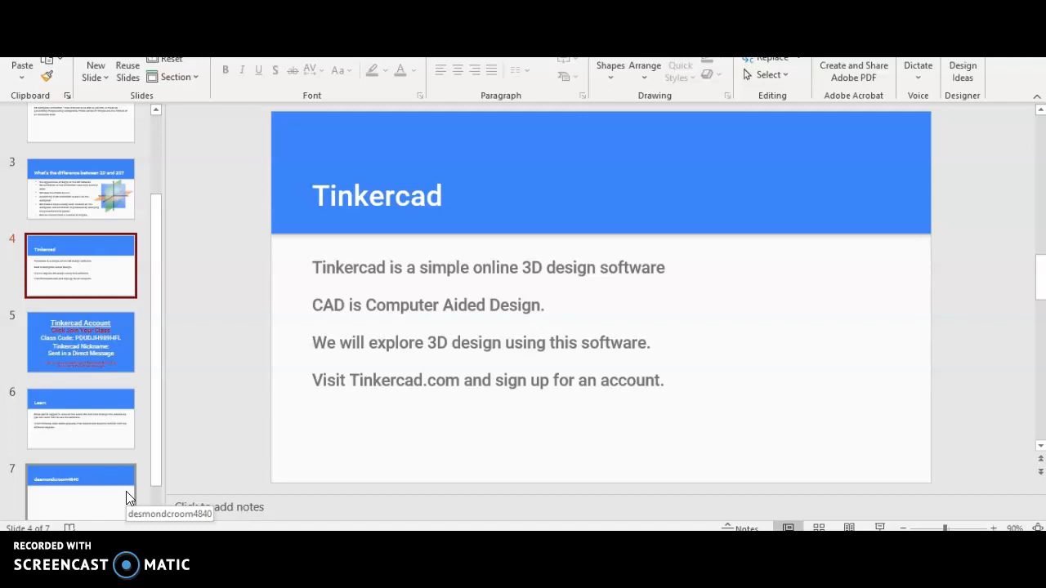
{"action": "left_click", "coordinate": [97, 327]}
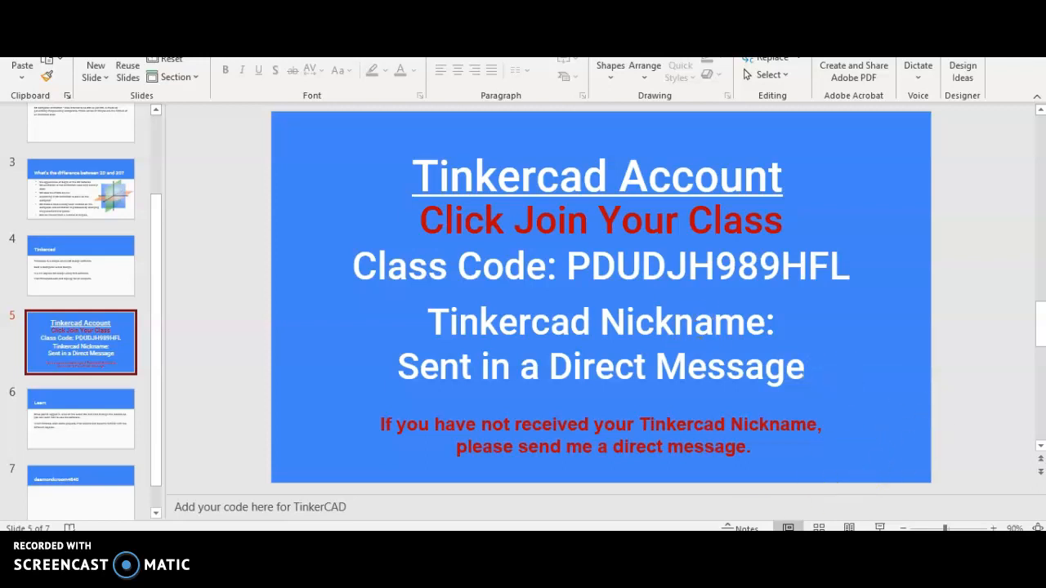
- Switch to Tinkercad in the browser and open the Die From Scratch project from the complete list of 3D lessons
{"action": "key", "text": "alt+Tab"}
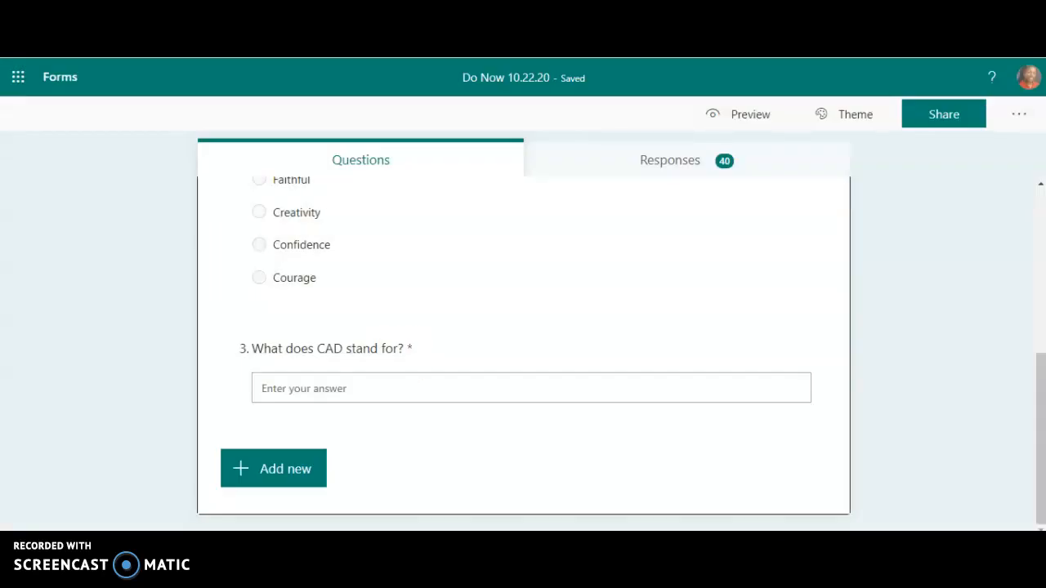
{"action": "key", "text": "ctrl+Tab"}
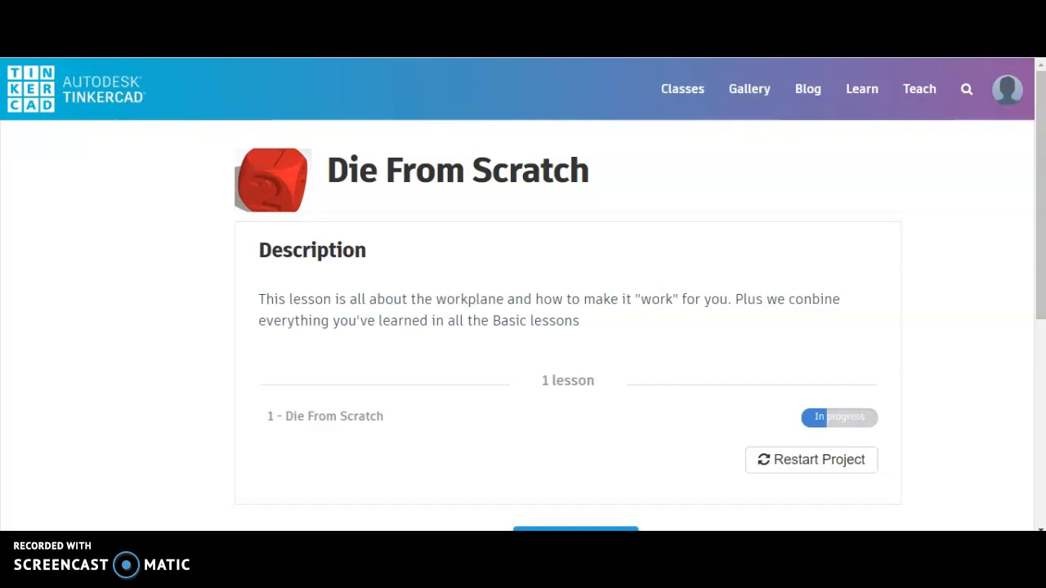
{"action": "left_click", "coordinate": [859, 91]}
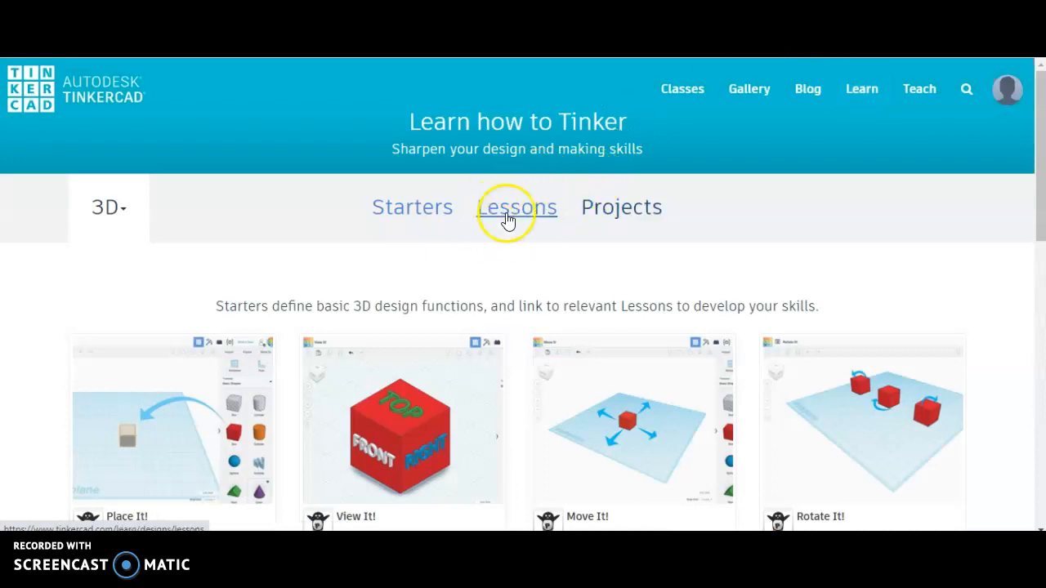
{"action": "left_click", "coordinate": [523, 210]}
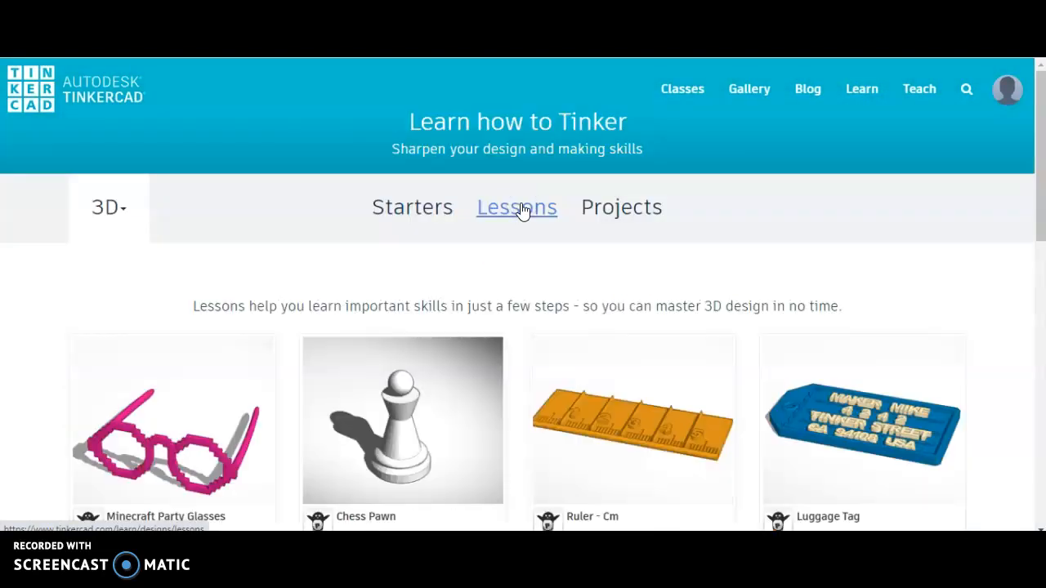
{"action": "scroll", "coordinate": [512, 346], "scroll_direction": "down", "scroll_amount": 3}
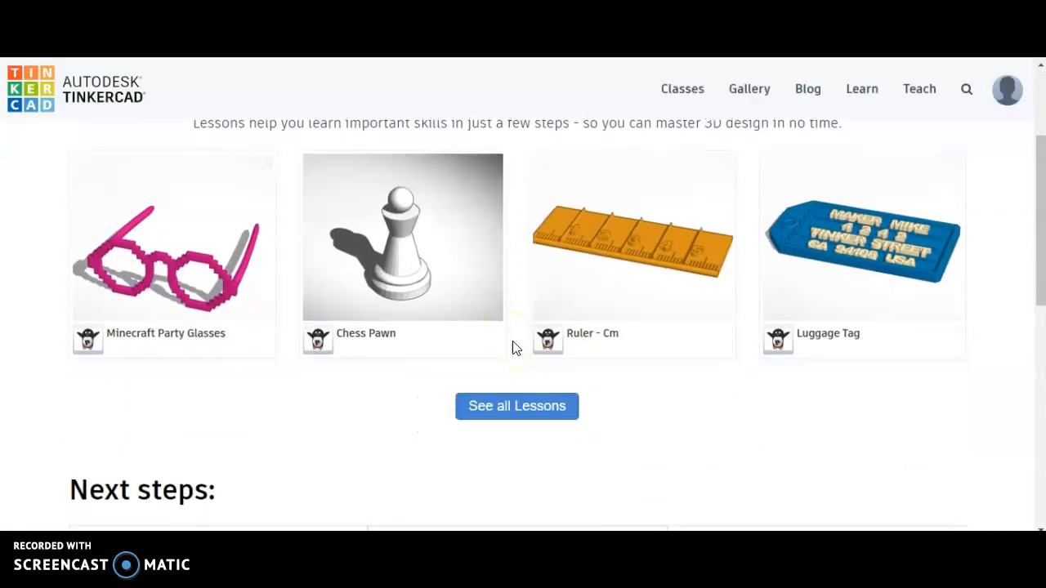
{"action": "left_click", "coordinate": [528, 395]}
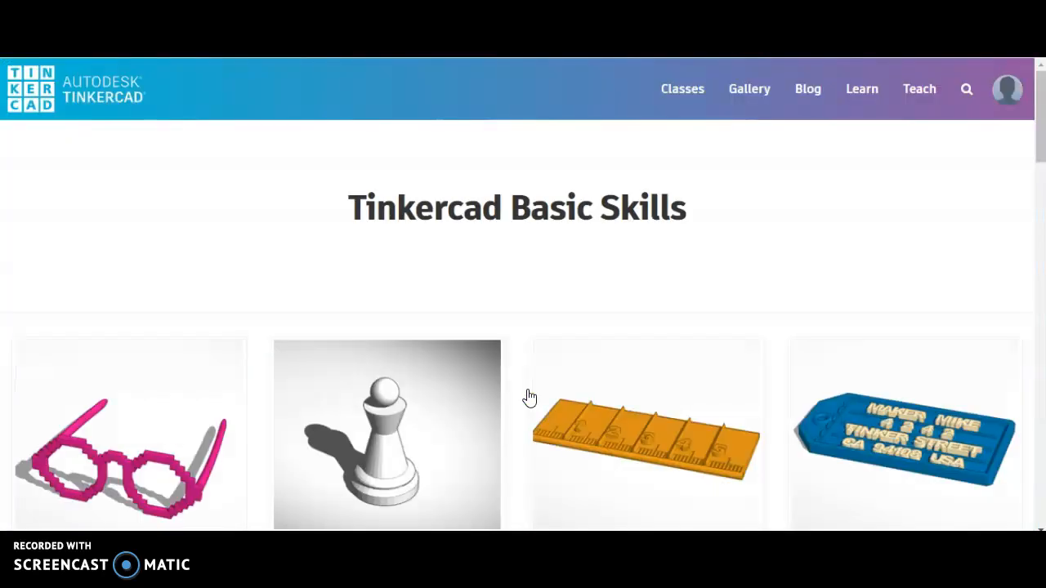
{"action": "scroll", "coordinate": [226, 424], "scroll_direction": "down", "scroll_amount": 5}
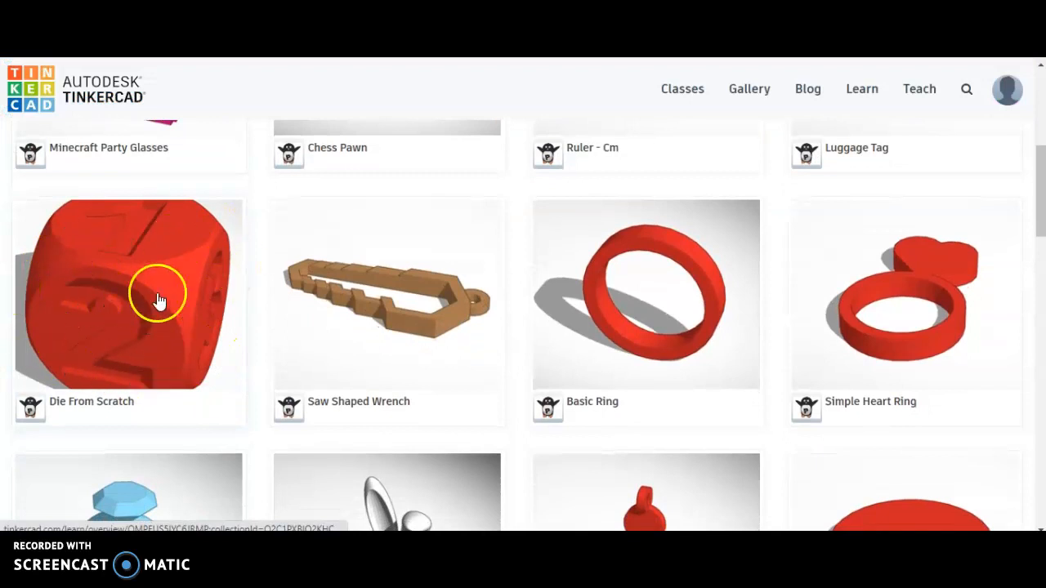
{"action": "left_click", "coordinate": [108, 339]}
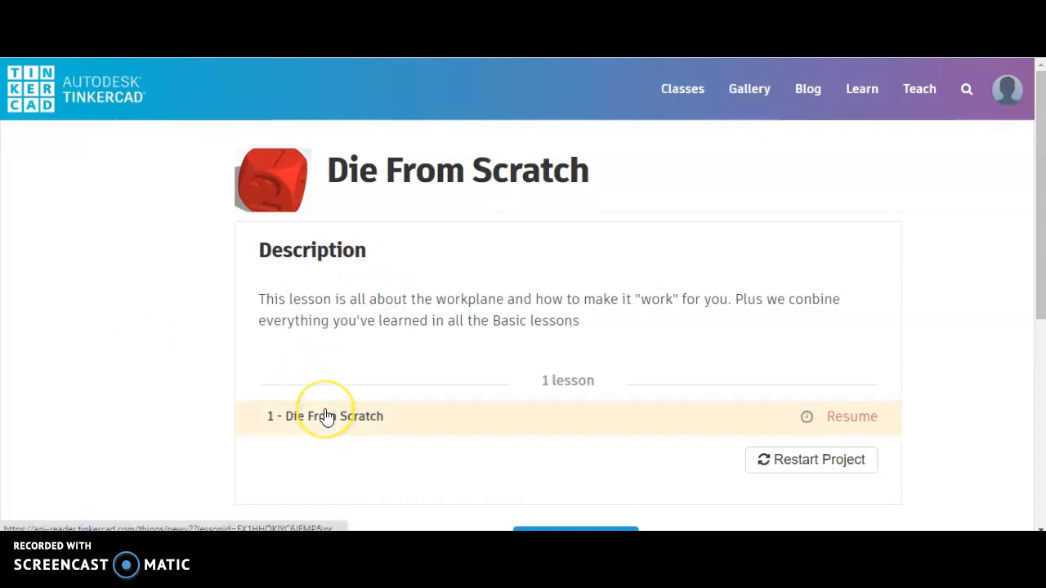
- Restart the Die From Scratch project, resetting its current progress, and open its lesson in the 3D editor
{"action": "left_click", "coordinate": [835, 464]}
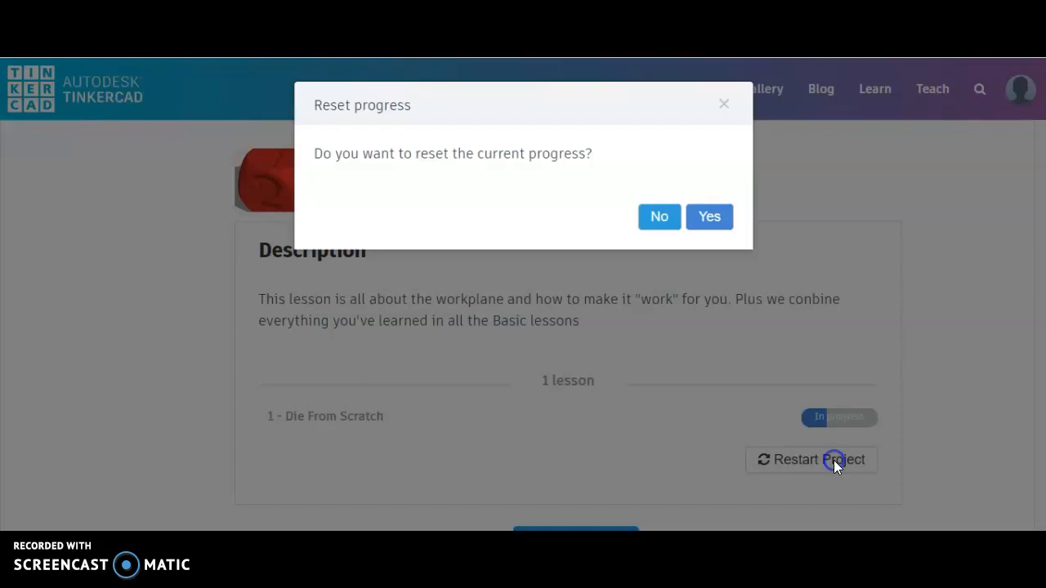
{"action": "left_click", "coordinate": [710, 219]}
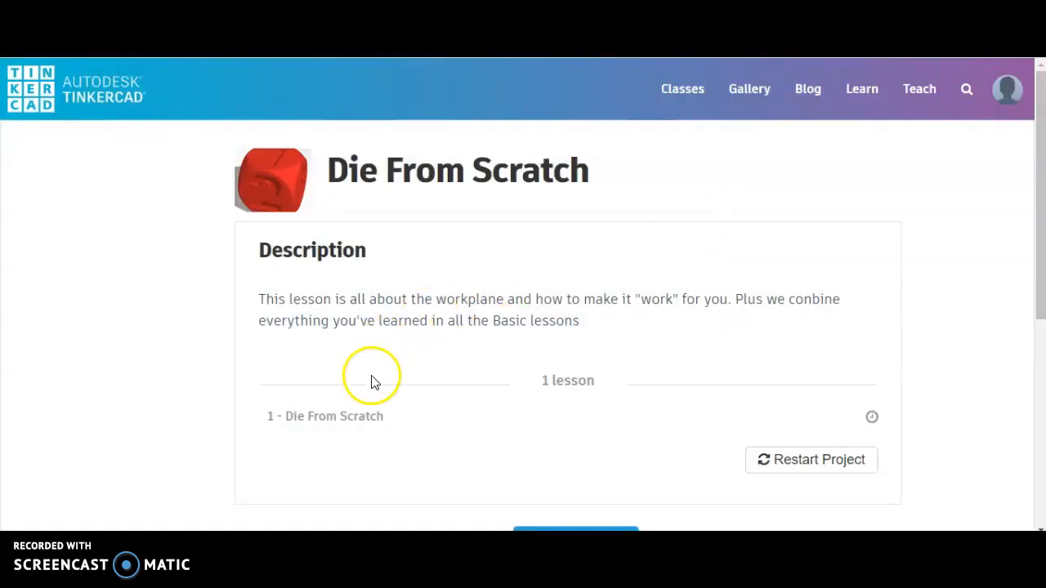
{"action": "left_click", "coordinate": [344, 416]}
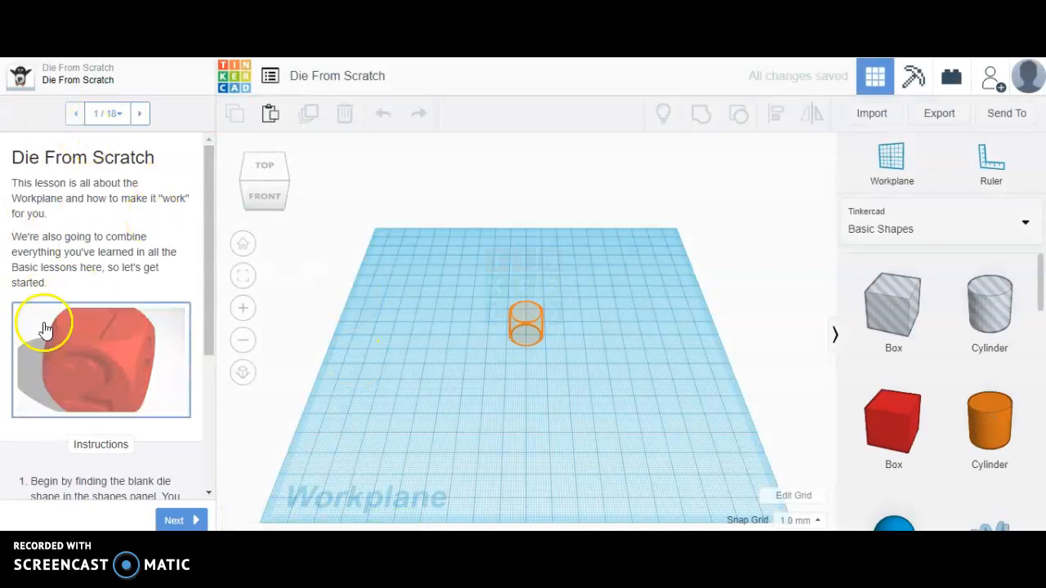
- Place a Dice shape from the Basic Shapes collection on the orange outline in the middle of the workplane
{"action": "scroll", "coordinate": [72, 218], "scroll_direction": "down", "scroll_amount": 2}
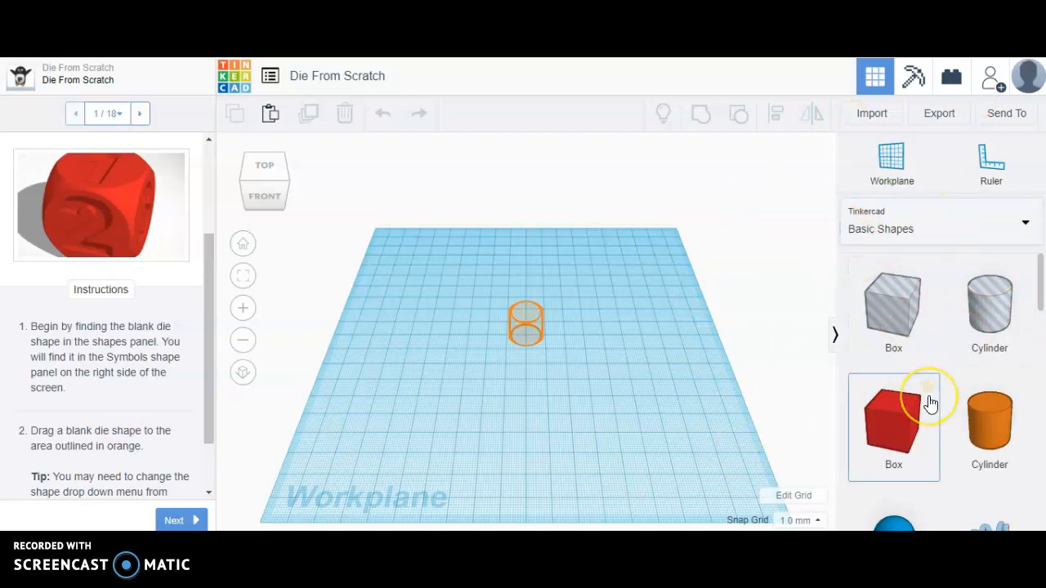
{"action": "scroll", "coordinate": [930, 403], "scroll_direction": "down", "scroll_amount": 3}
{"action": "scroll", "coordinate": [930, 403], "scroll_direction": "down", "scroll_amount": 10}
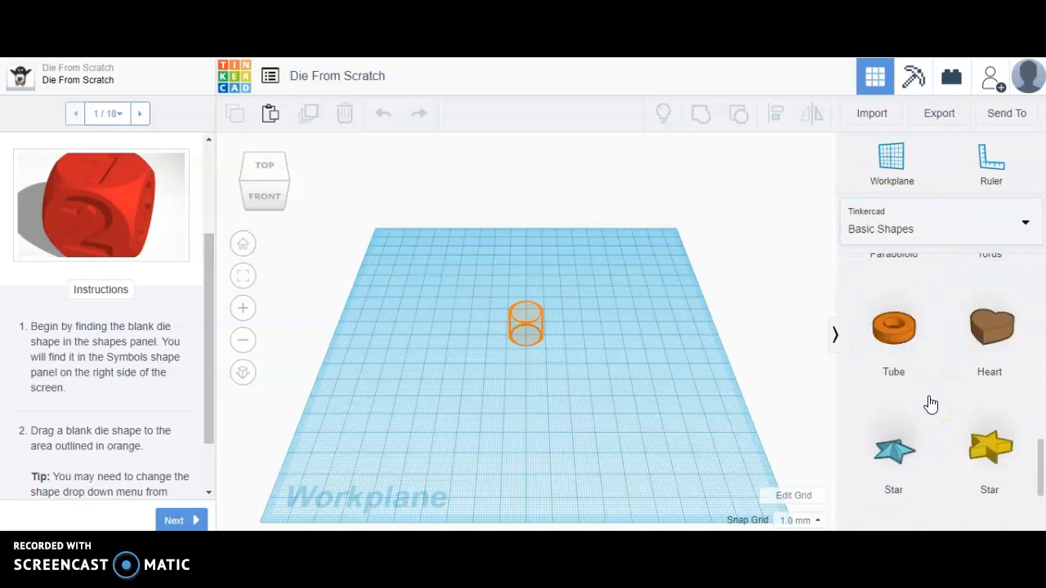
{"action": "left_click", "coordinate": [904, 491]}
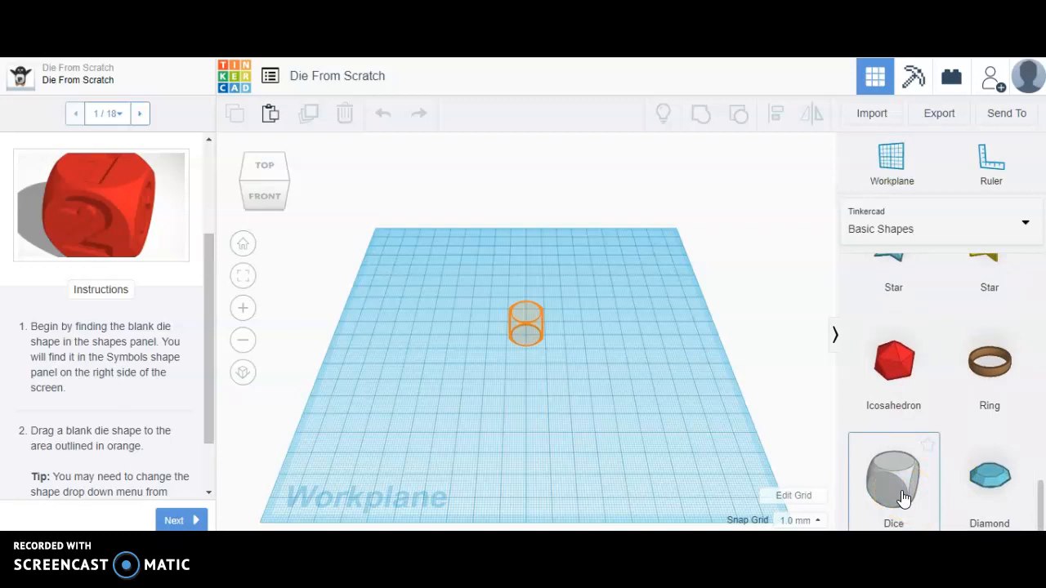
{"action": "left_click", "coordinate": [894, 487]}
{"action": "left_click_drag", "start_coordinate": [890, 483], "coordinate": [527, 338]}
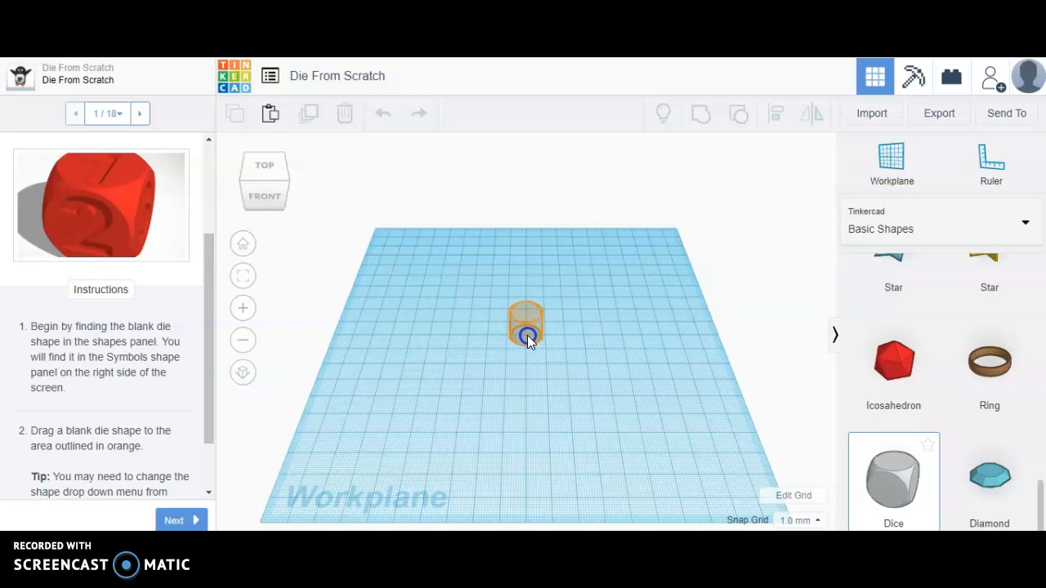
{"action": "left_click_drag", "start_coordinate": [527, 335], "coordinate": [527, 336]}
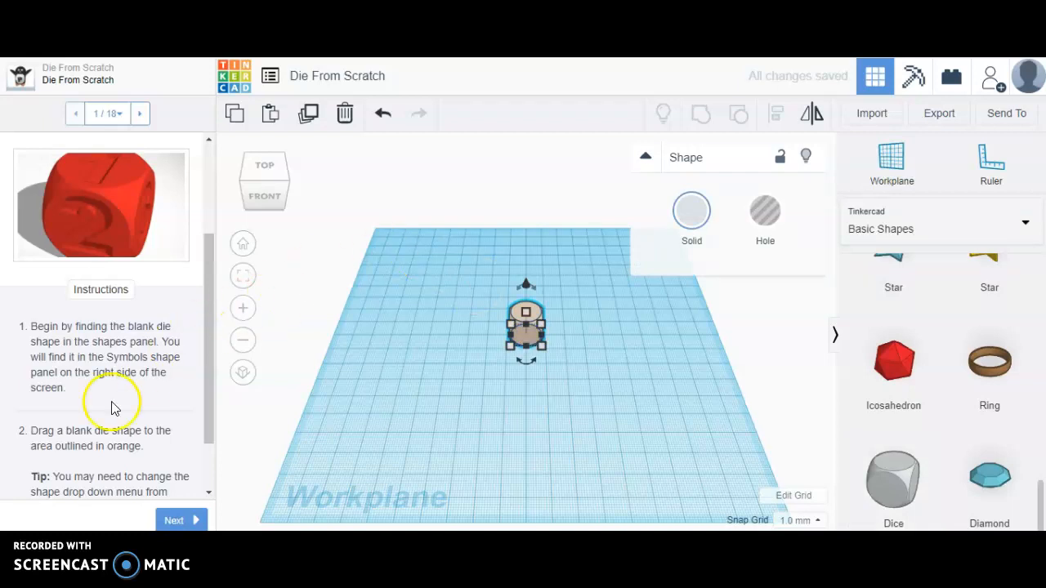
- Color the die solid dark purple and advance the lesson to step 2
{"action": "scroll", "coordinate": [100, 433], "scroll_direction": "down", "scroll_amount": 2}
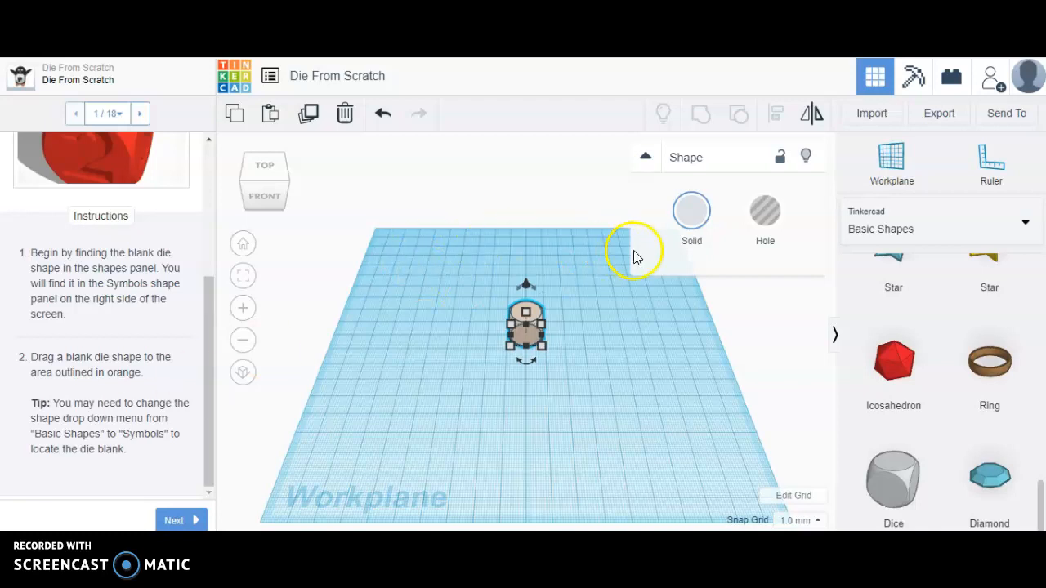
{"action": "left_click", "coordinate": [692, 214]}
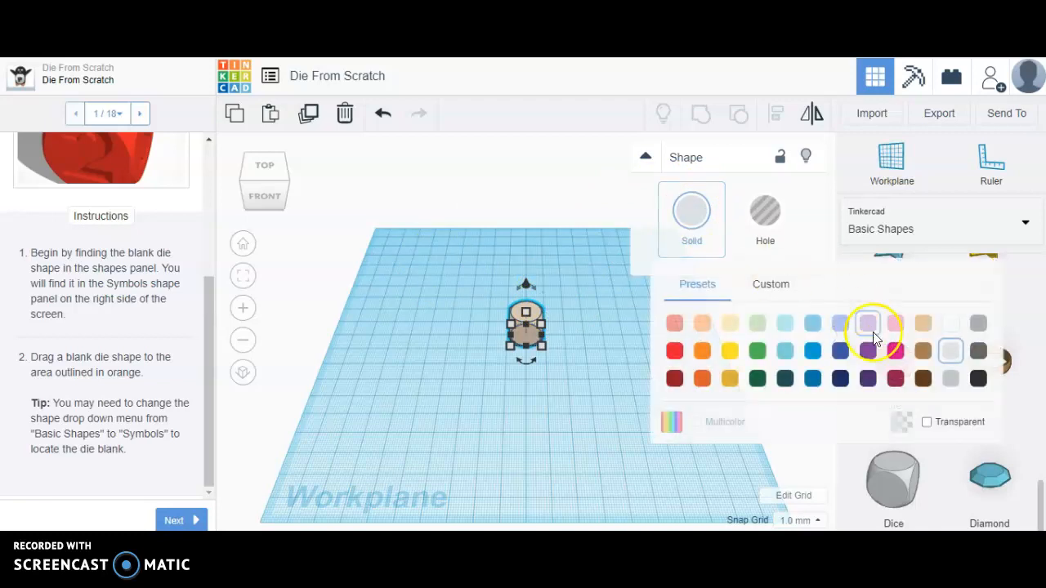
{"action": "left_click", "coordinate": [868, 379]}
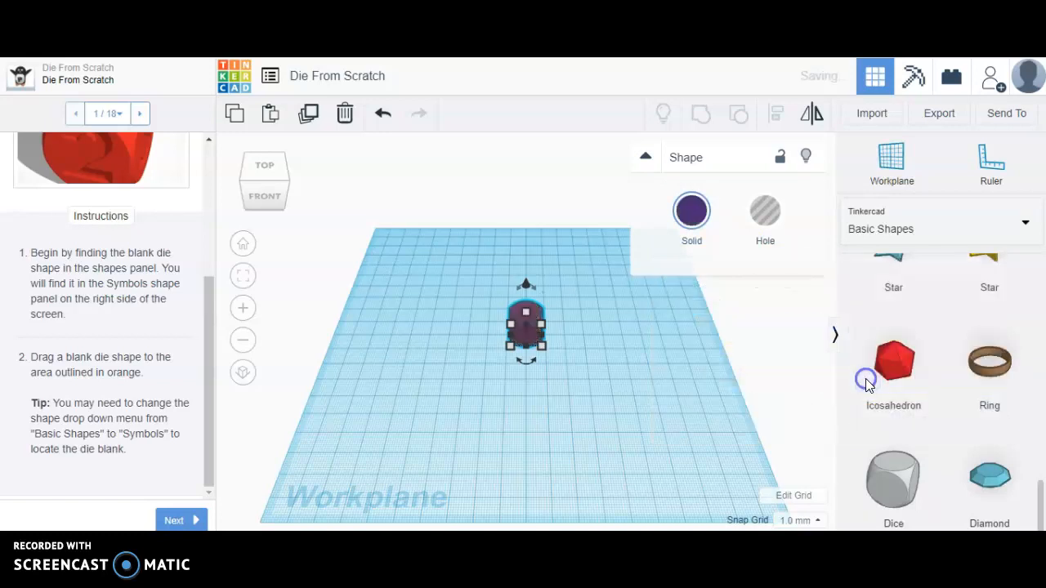
{"action": "left_click", "coordinate": [654, 400]}
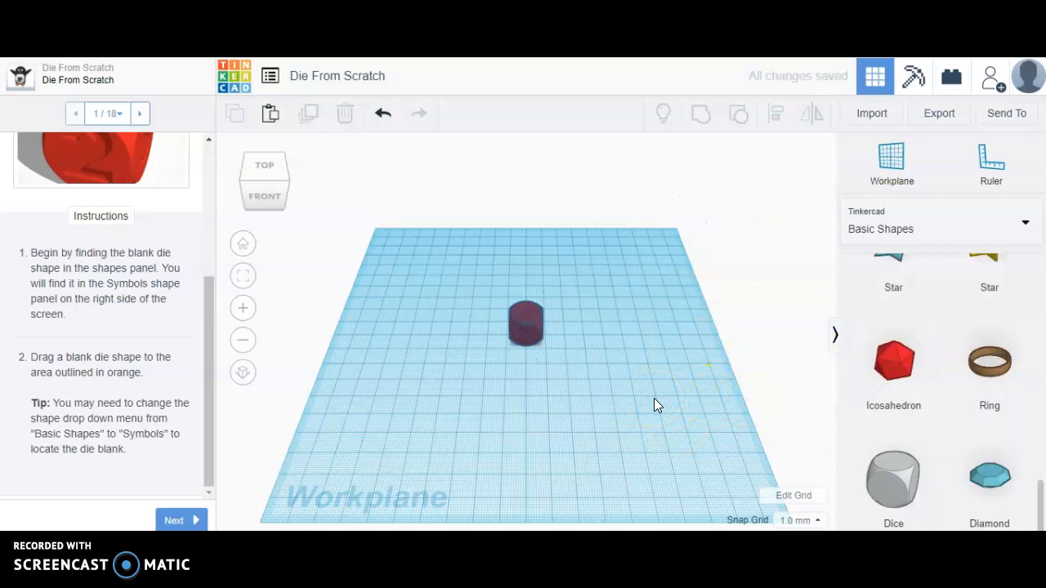
{"action": "left_click", "coordinate": [174, 520]}
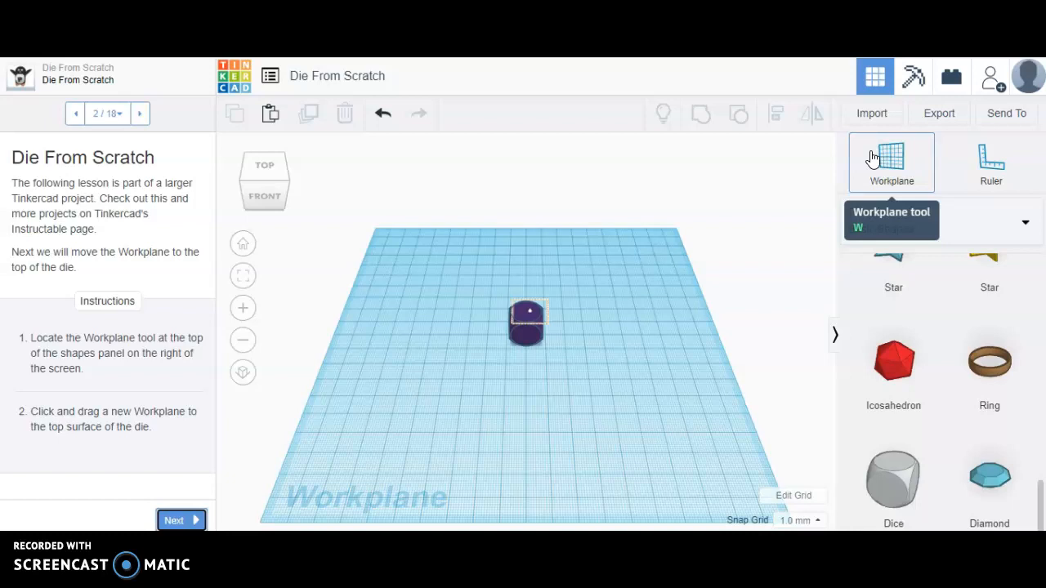
- Place a new workplane on the top face of the die and advance the lesson to step 3
{"action": "left_click_drag", "start_coordinate": [895, 157], "coordinate": [250, 304]}
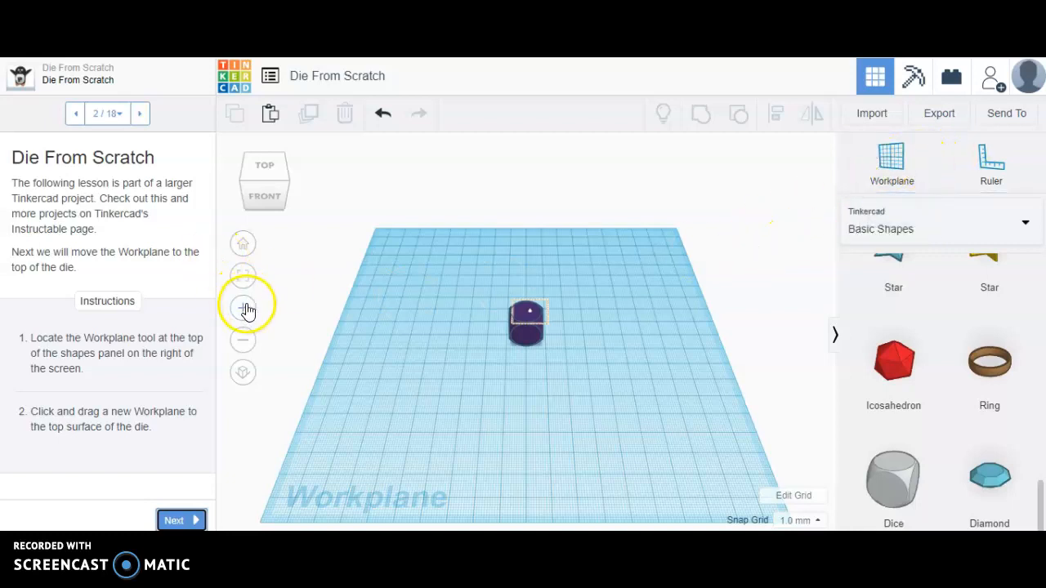
{"action": "left_click", "coordinate": [246, 307]}
{"action": "left_click", "coordinate": [247, 307]}
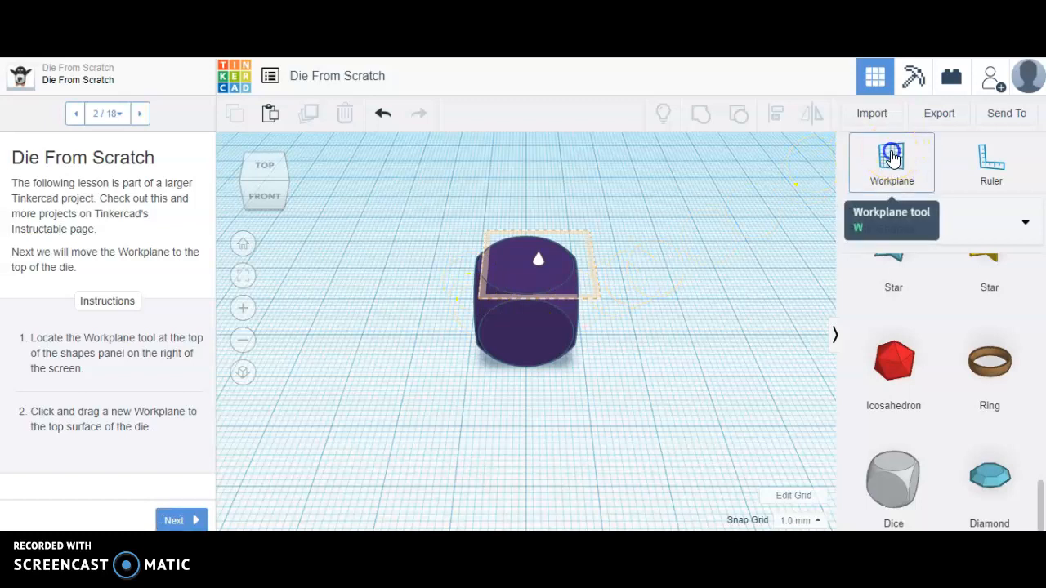
{"action": "left_click", "coordinate": [852, 163]}
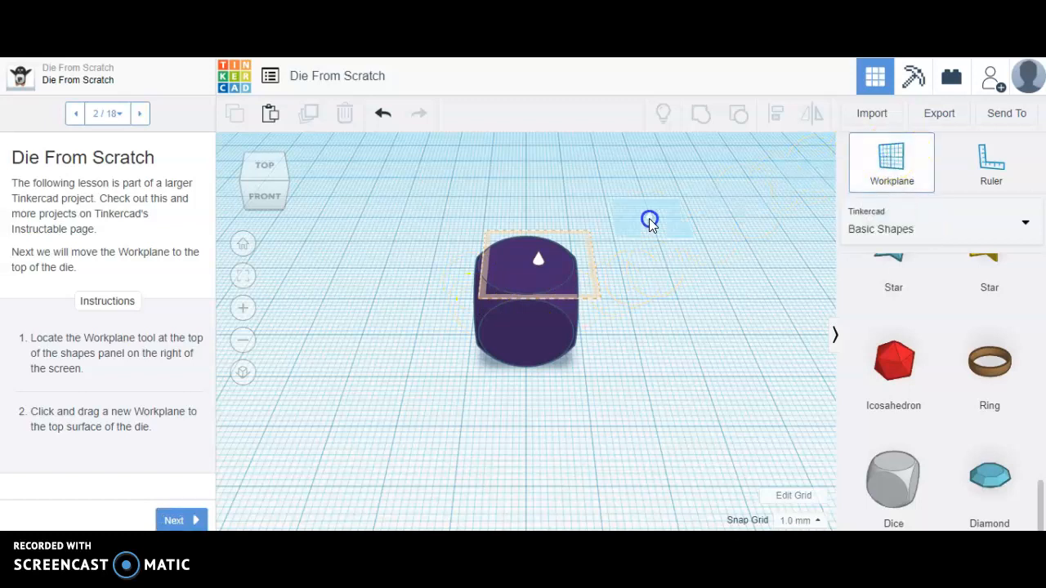
{"action": "left_click", "coordinate": [538, 261]}
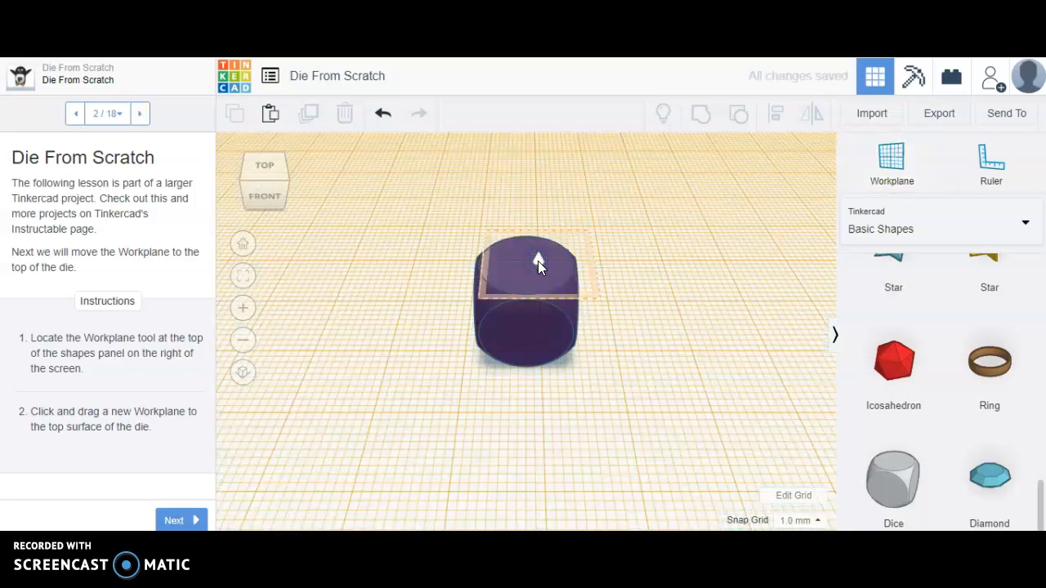
{"action": "left_click", "coordinate": [277, 177]}
{"action": "left_click_drag", "start_coordinate": [279, 178], "coordinate": [277, 180]}
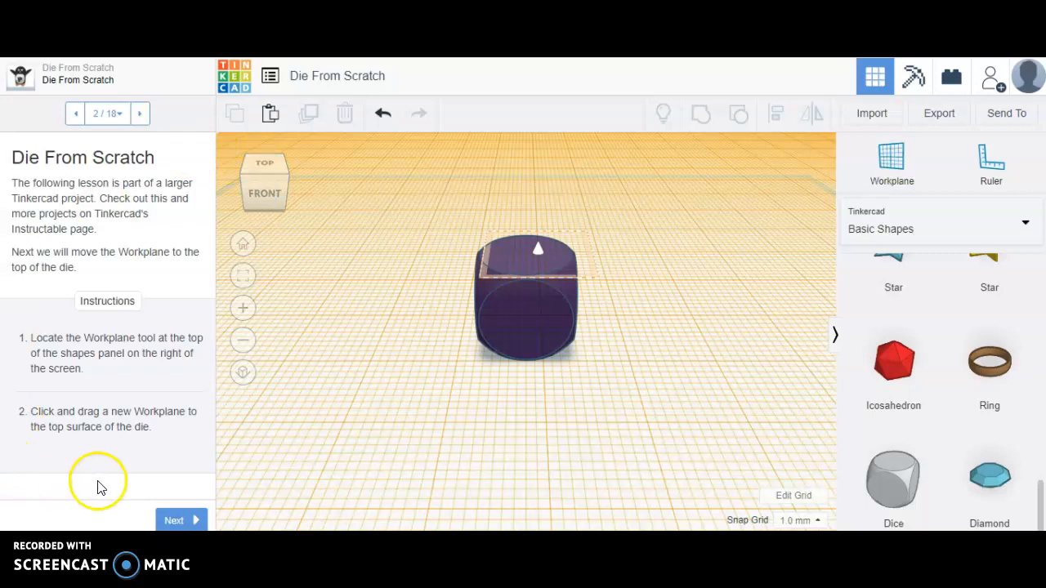
{"action": "left_click", "coordinate": [176, 521]}
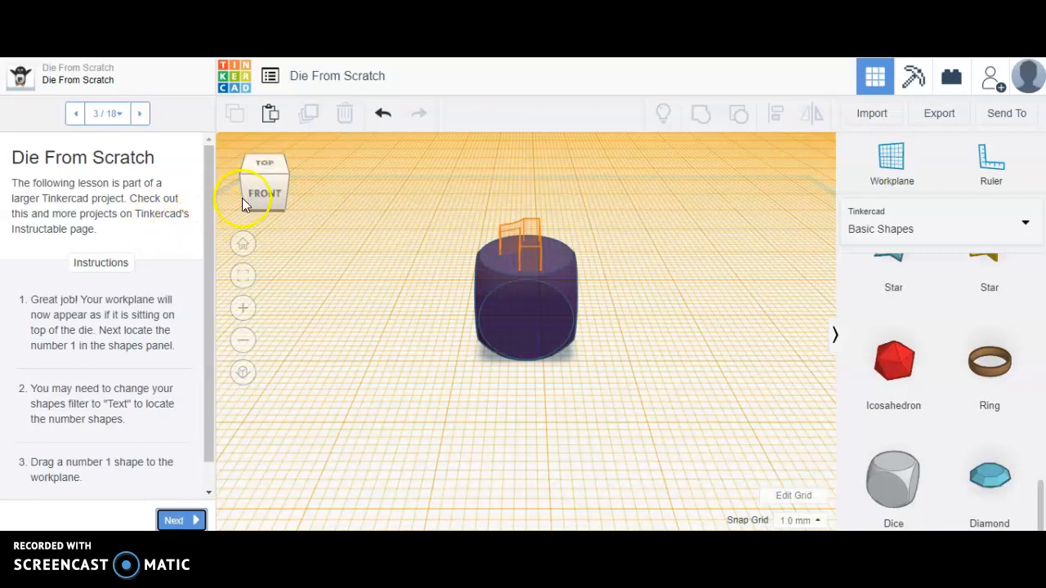
- Switch the shape collection to Text and numbers and find the number shapes on its second page
{"action": "left_click", "coordinate": [266, 192]}
{"action": "left_click", "coordinate": [267, 194]}
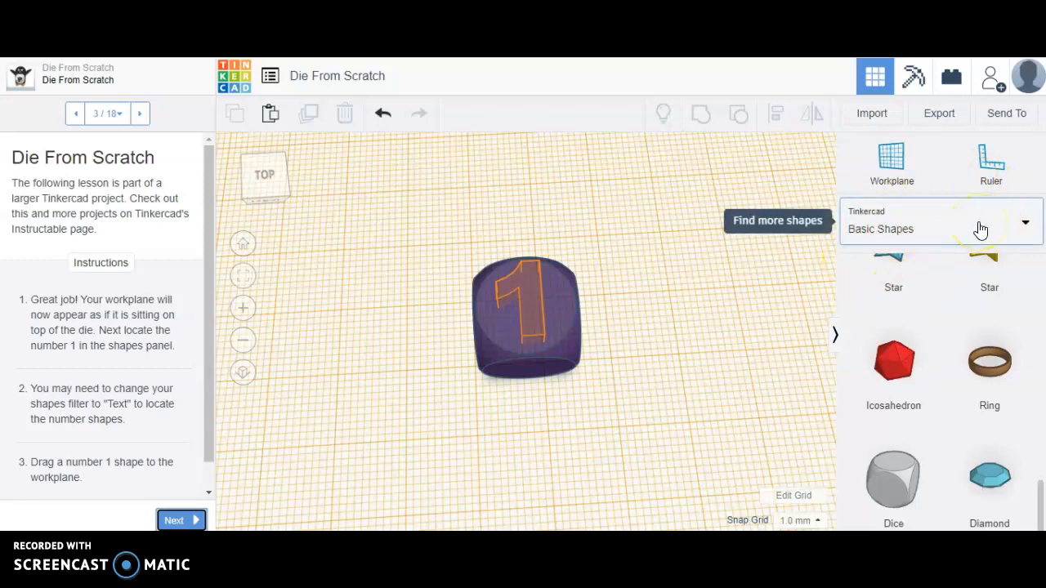
{"action": "left_click", "coordinate": [1026, 224]}
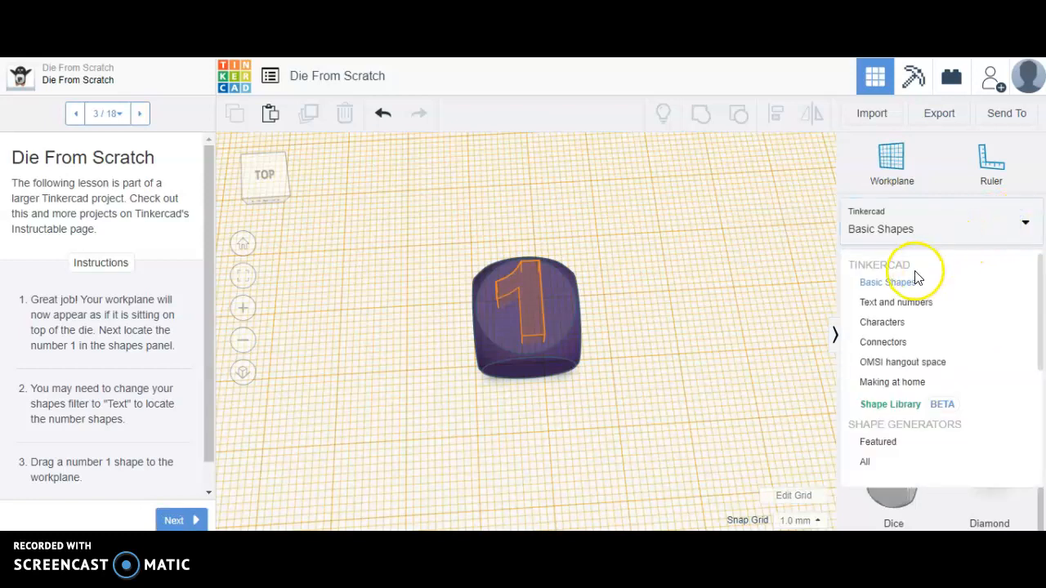
{"action": "left_click", "coordinate": [955, 303]}
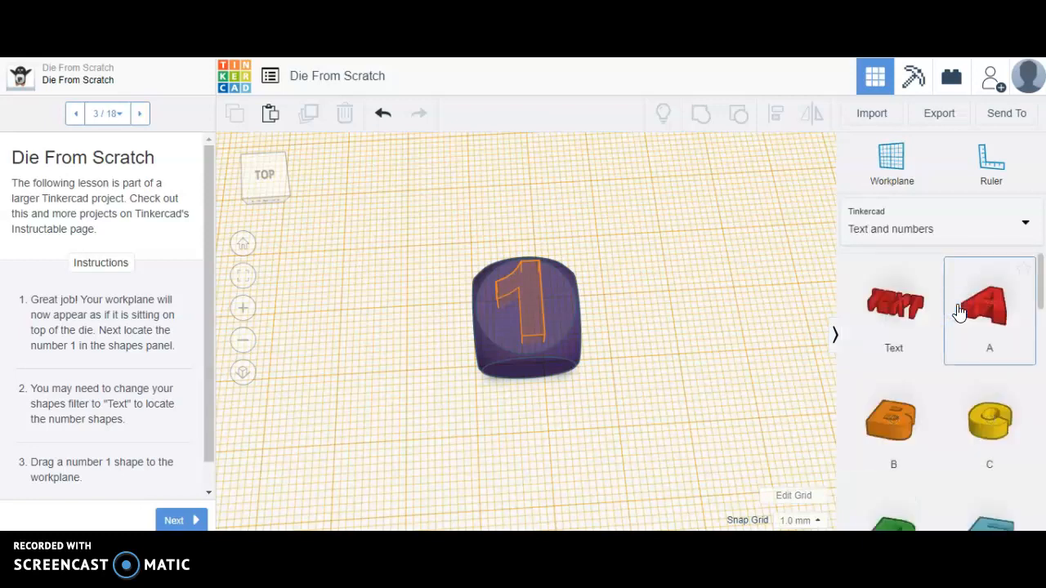
{"action": "scroll", "coordinate": [960, 312], "scroll_direction": "down", "scroll_amount": 15}
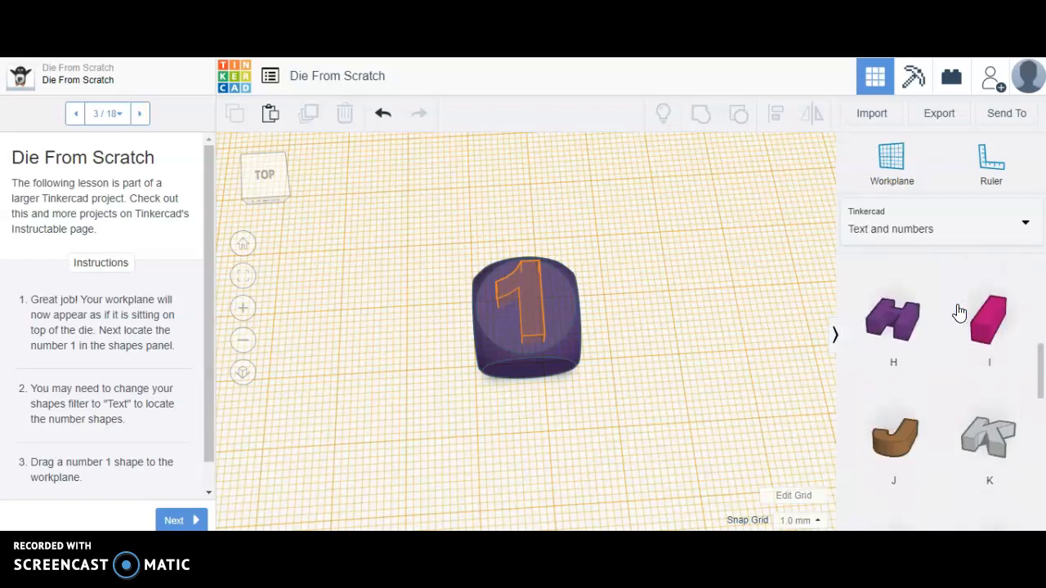
{"action": "scroll", "coordinate": [960, 312], "scroll_direction": "up", "scroll_amount": 1}
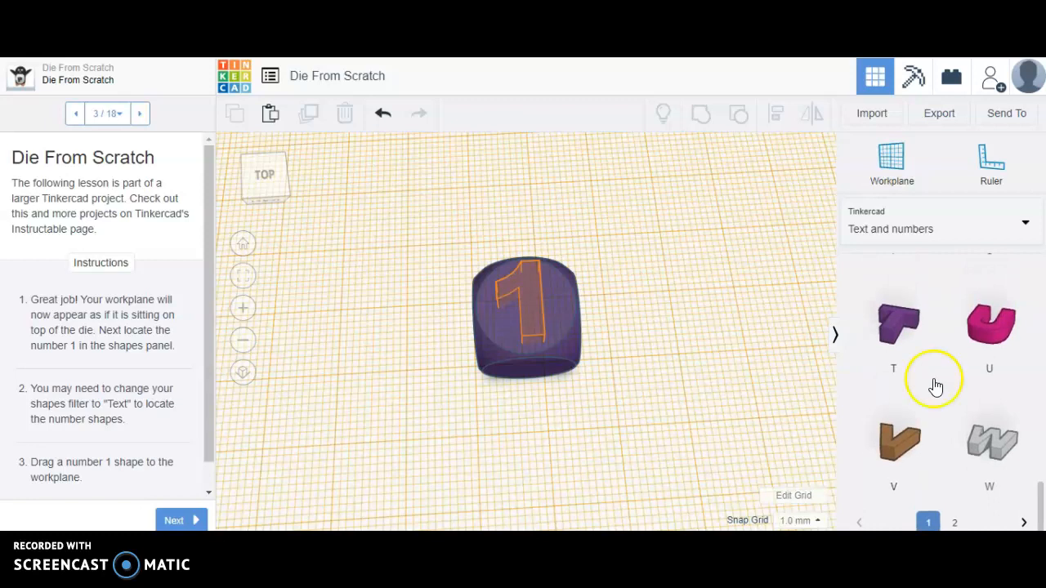
{"action": "left_click", "coordinate": [954, 521]}
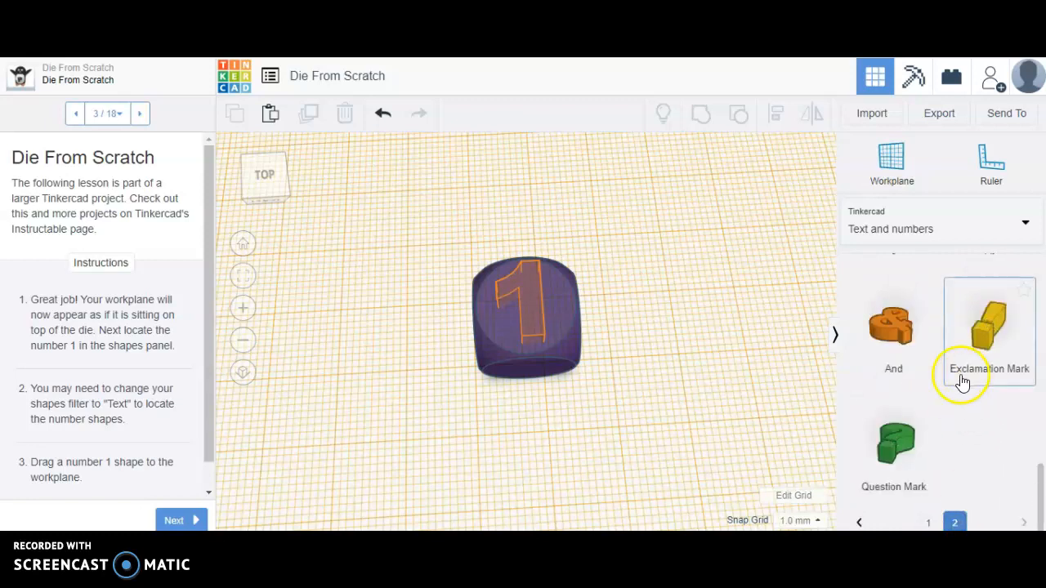
{"action": "scroll", "coordinate": [963, 383], "scroll_direction": "up", "scroll_amount": 4}
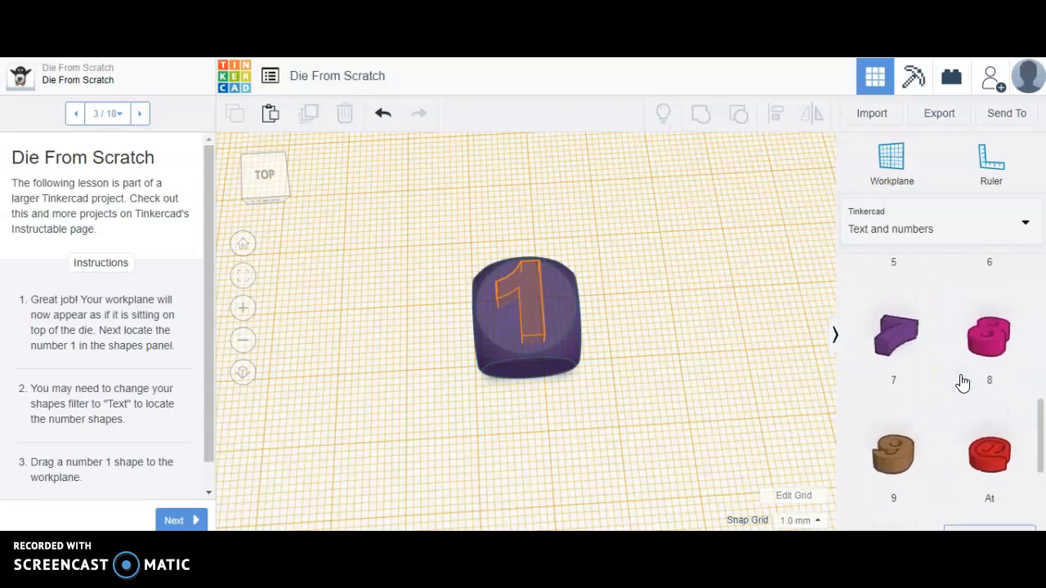
{"action": "scroll", "coordinate": [963, 382], "scroll_direction": "up", "scroll_amount": 7}
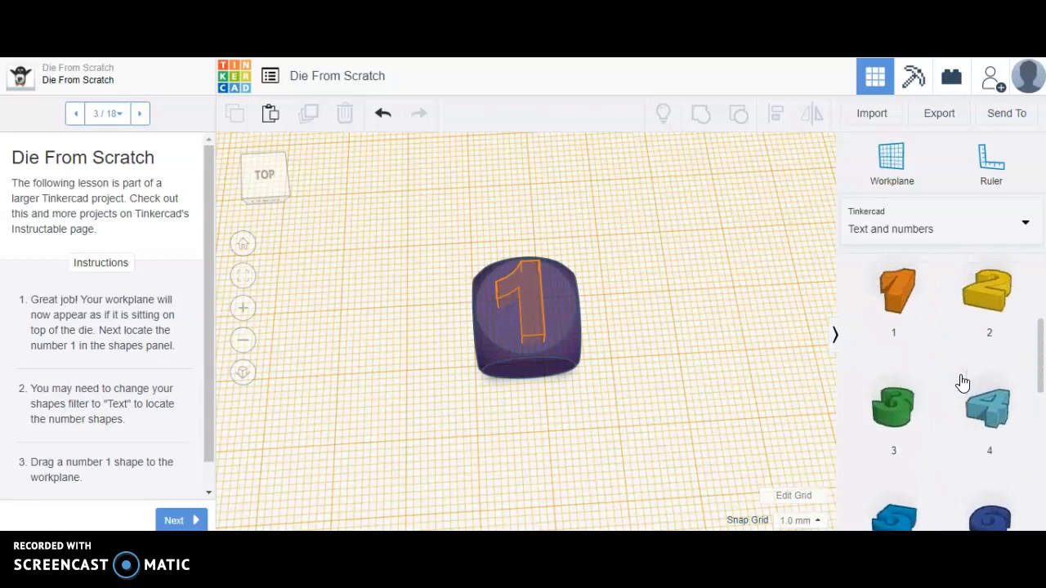
- Place the number 1 shape on the orange outline on the top face of the die
{"action": "left_click_drag", "start_coordinate": [910, 320], "coordinate": [872, 358]}
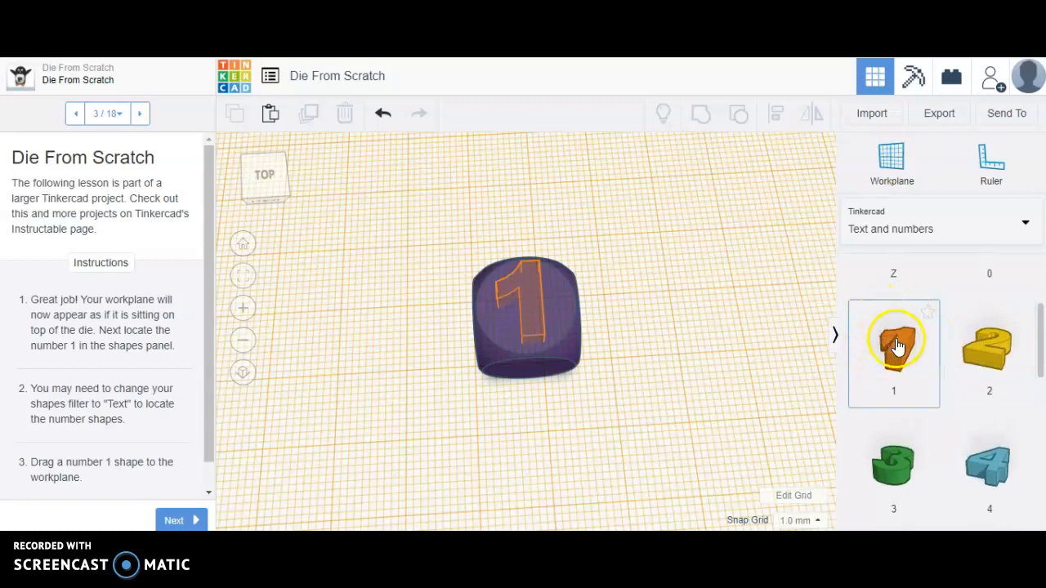
{"action": "left_click", "coordinate": [897, 347]}
{"action": "left_click_drag", "start_coordinate": [897, 347], "coordinate": [519, 308]}
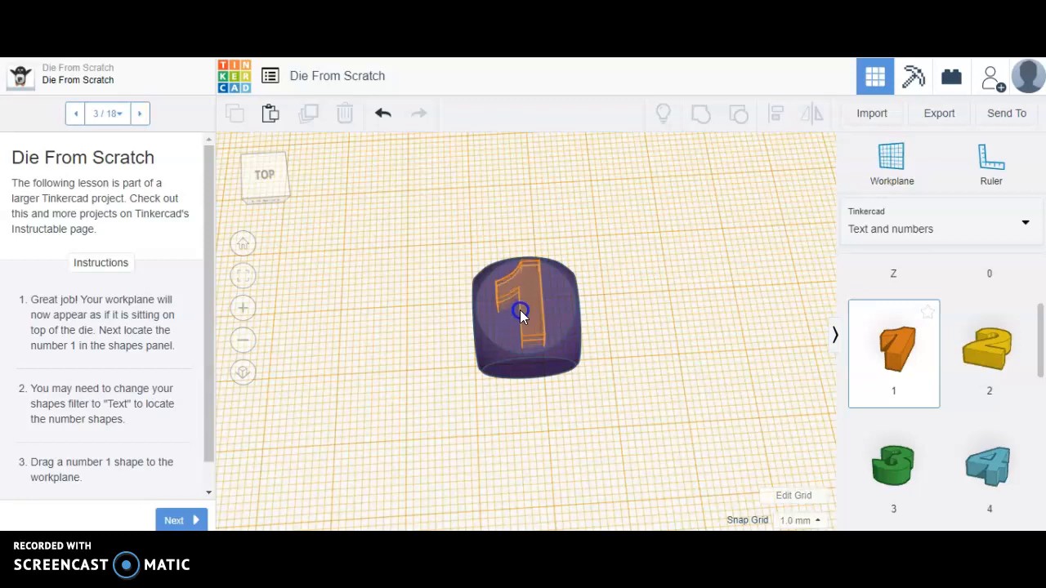
{"action": "left_click_drag", "start_coordinate": [519, 309], "coordinate": [520, 309]}
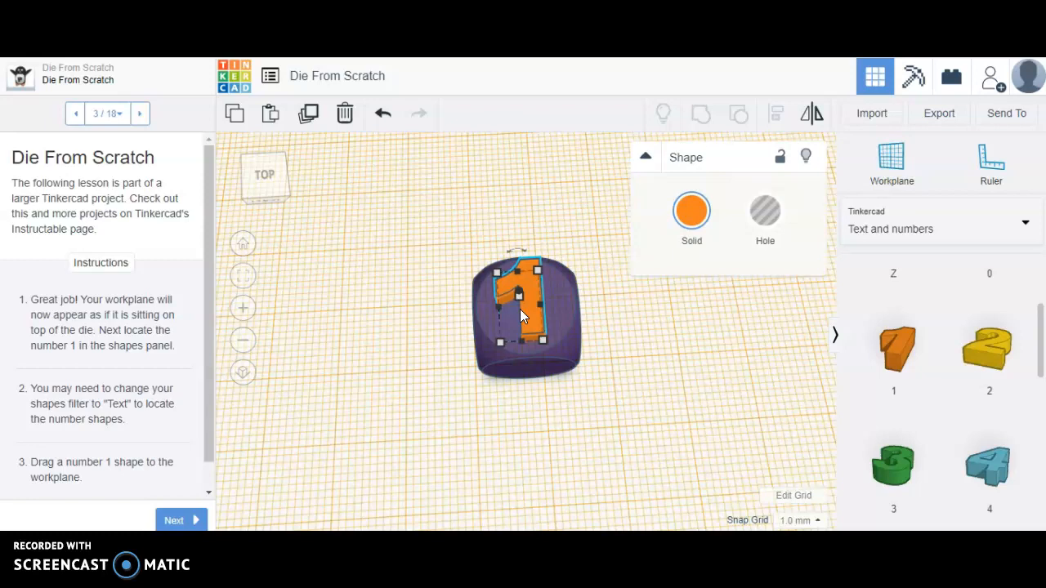
- Turn the number 1 shape into a hole and advance the lesson to step 4
{"action": "left_click", "coordinate": [765, 212]}
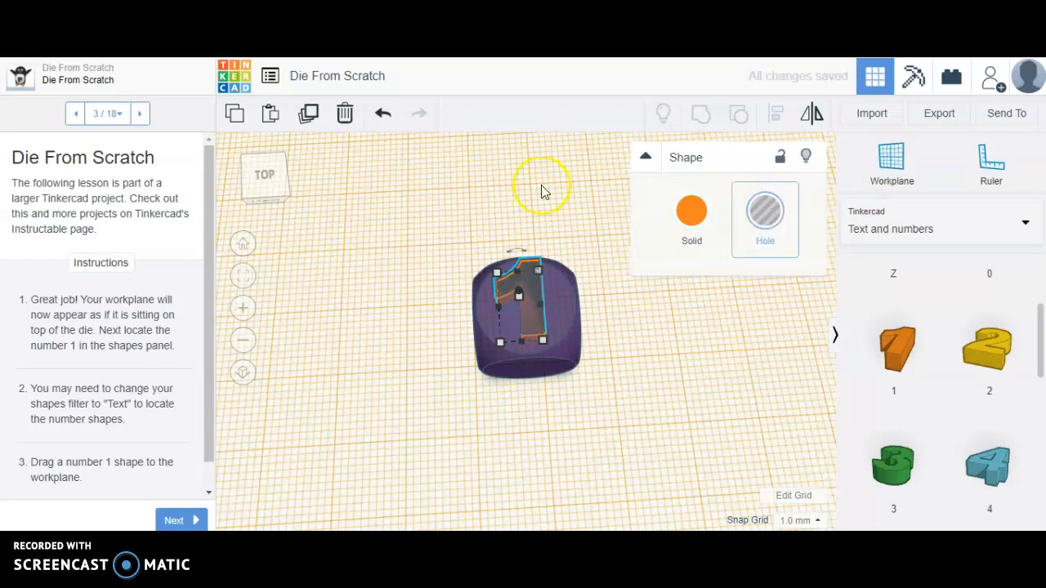
{"action": "left_click", "coordinate": [185, 522]}
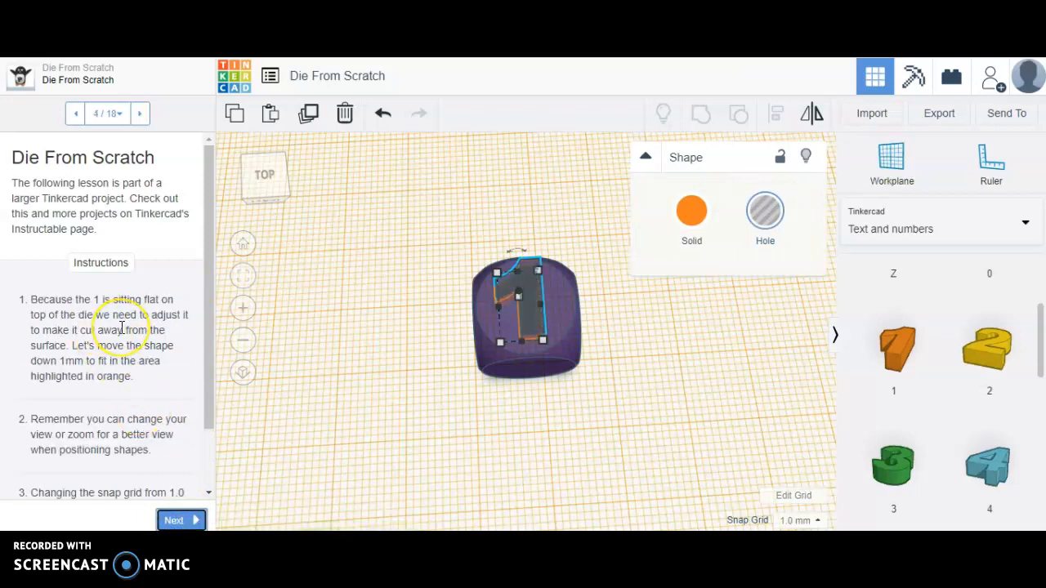
{"action": "scroll", "coordinate": [120, 328], "scroll_direction": "down", "scroll_amount": 2}
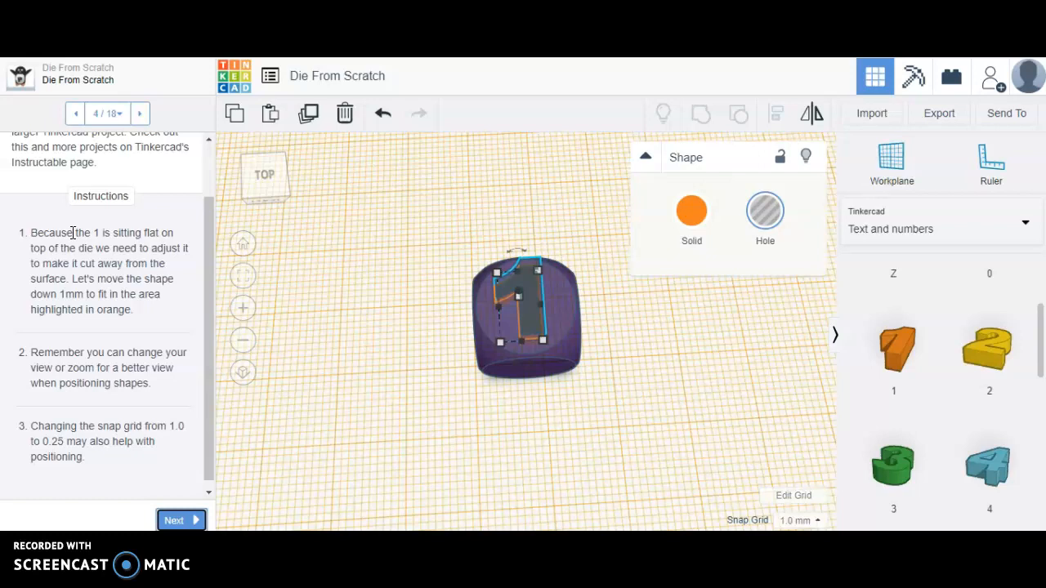
- Set the snap grid to 0.25 mm
{"action": "left_click", "coordinate": [271, 173]}
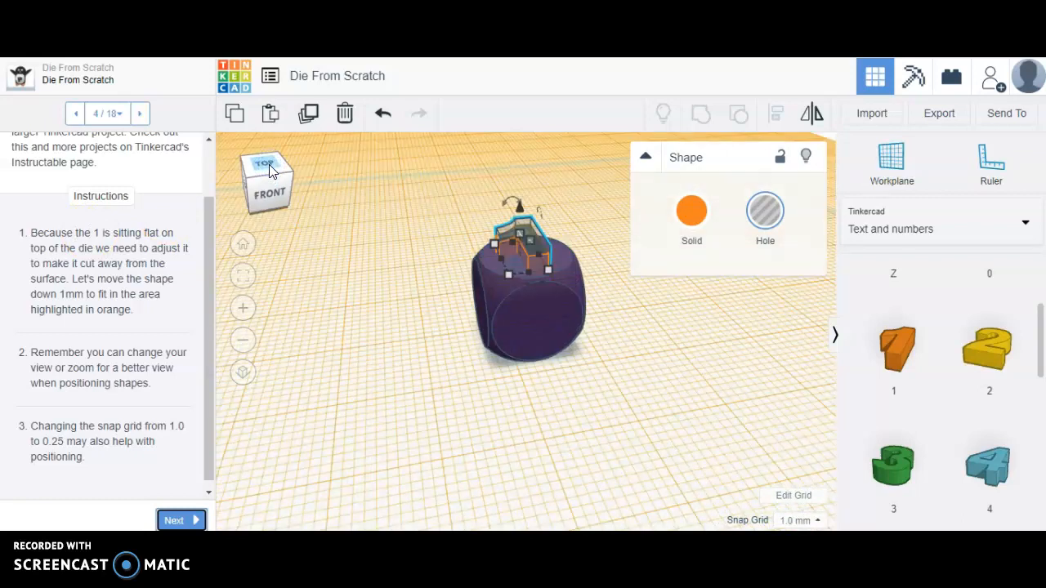
{"action": "left_click_drag", "start_coordinate": [506, 222], "coordinate": [519, 234]}
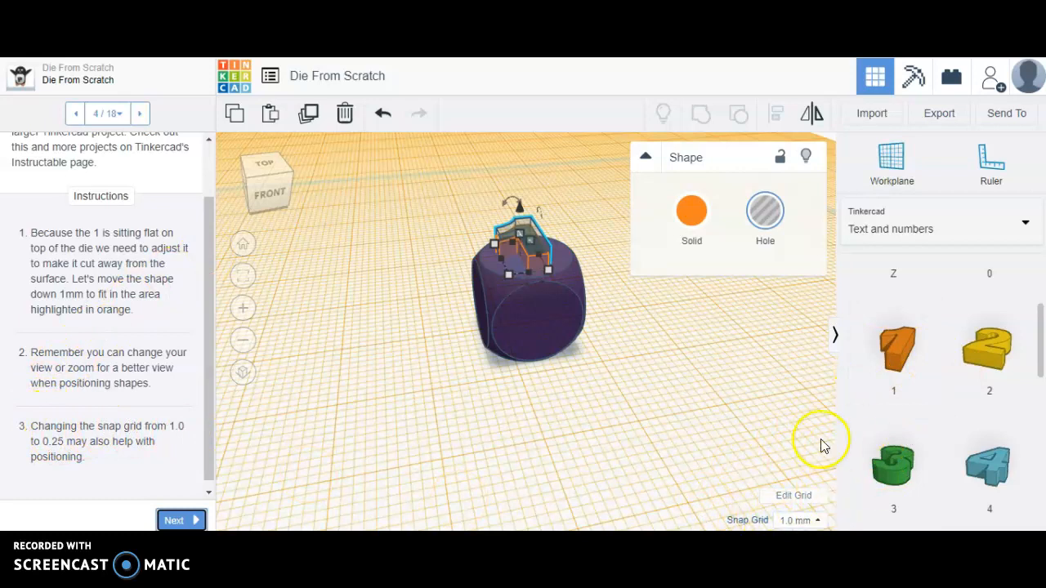
{"action": "left_click", "coordinate": [800, 523]}
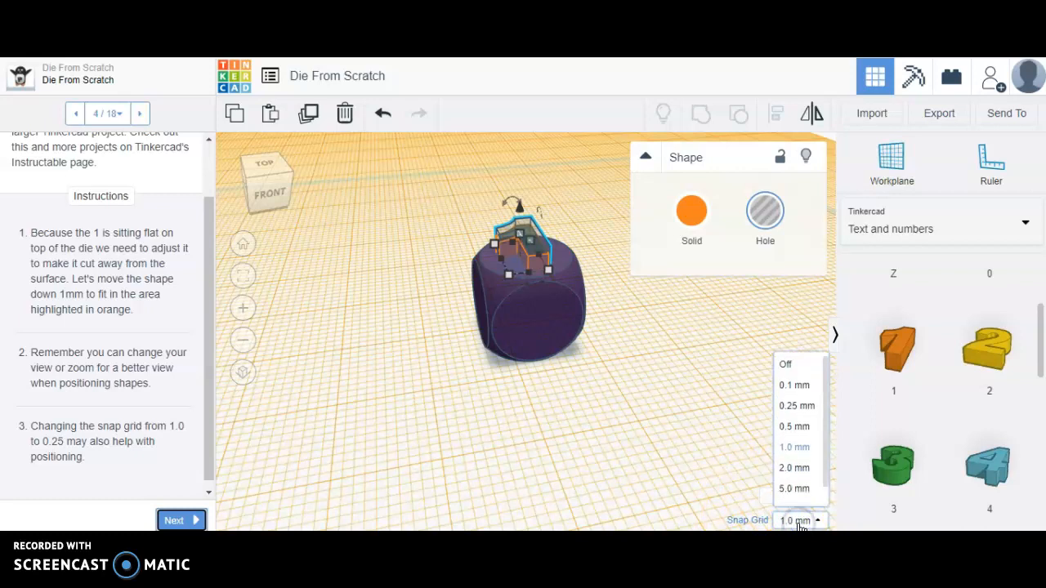
{"action": "left_click", "coordinate": [797, 406]}
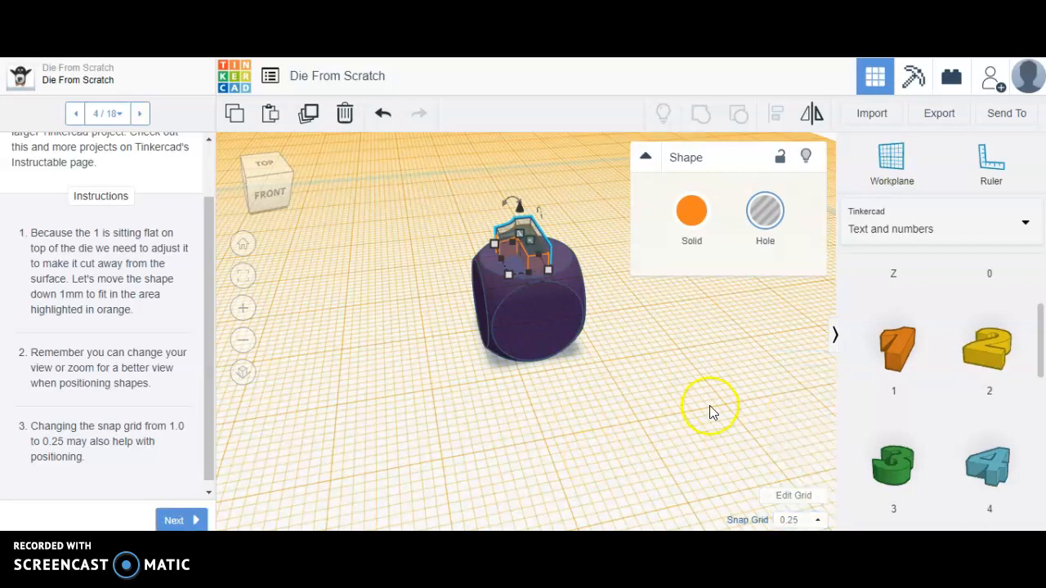
- Reduce the height of the number 1 hole to 1 mm and advance the lesson to step 5
{"action": "left_click_drag", "start_coordinate": [528, 226], "coordinate": [518, 233]}
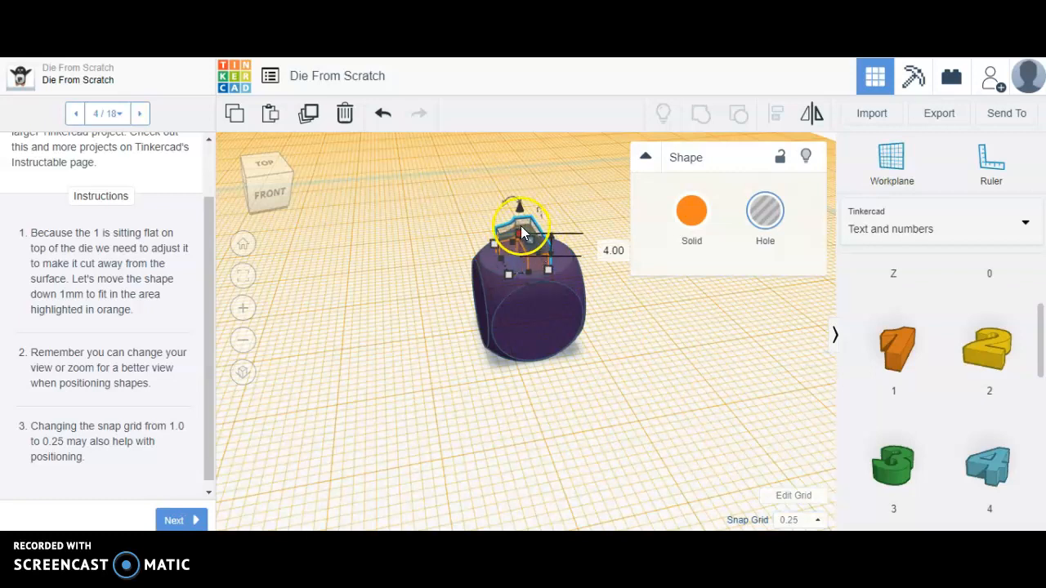
{"action": "left_click", "coordinate": [267, 174]}
{"action": "left_click_drag", "start_coordinate": [267, 174], "coordinate": [267, 173]}
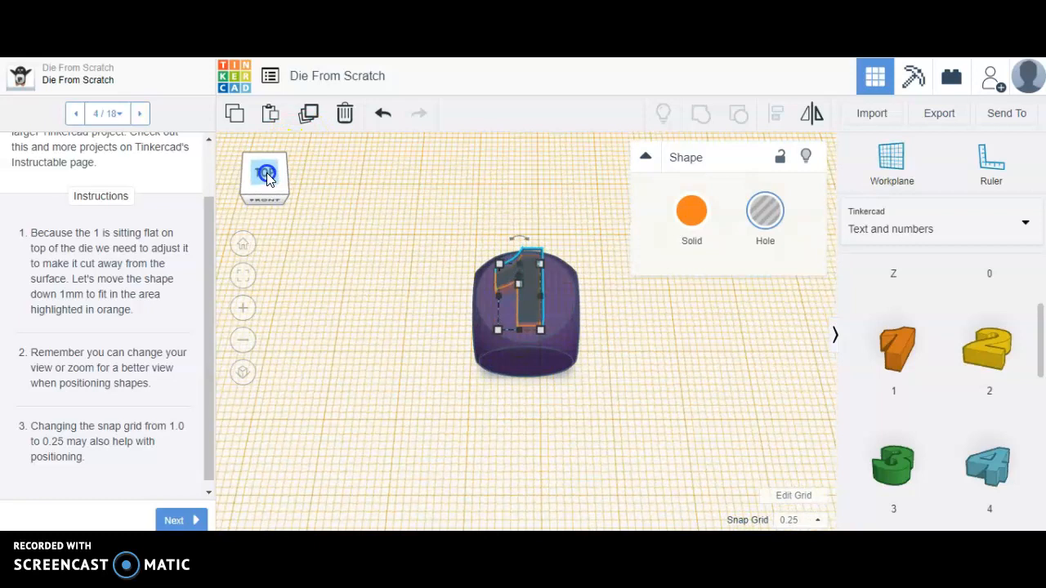
{"action": "left_click_drag", "start_coordinate": [507, 280], "coordinate": [514, 283]}
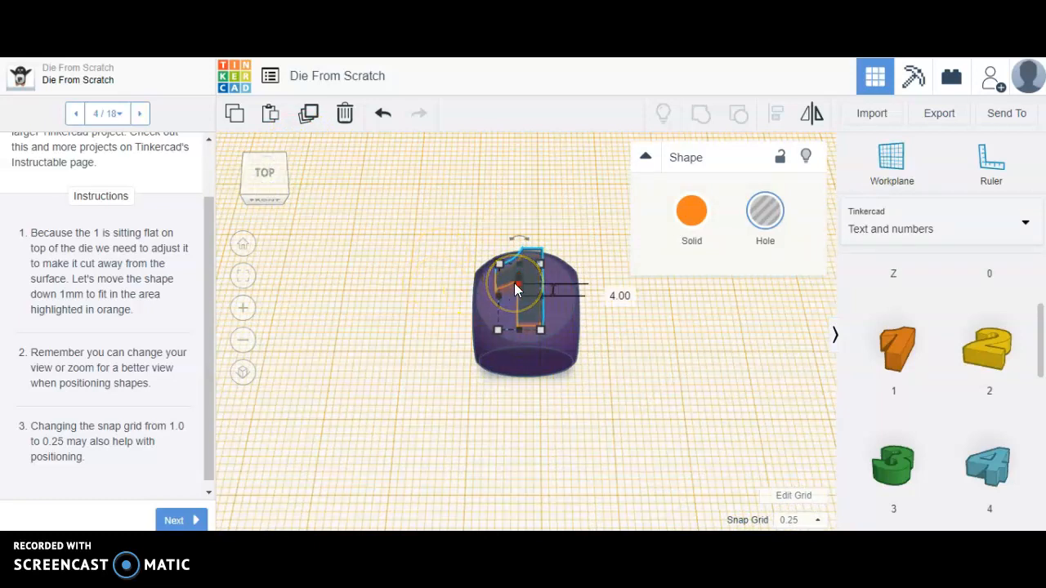
{"action": "left_click", "coordinate": [517, 283]}
{"action": "left_click_drag", "start_coordinate": [516, 283], "coordinate": [517, 292]}
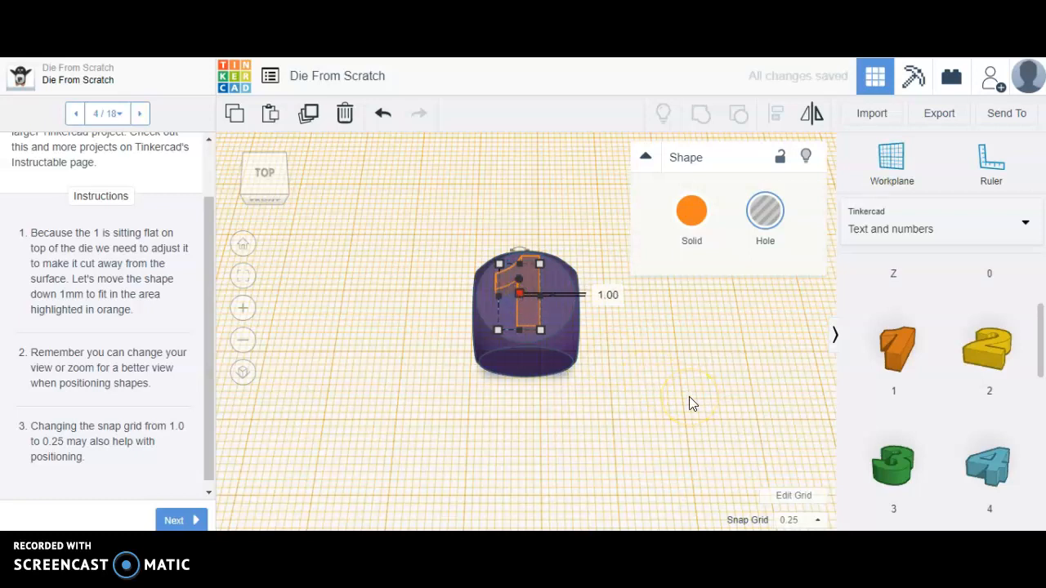
{"action": "mouse_move", "coordinate": [270, 175]}
{"action": "left_mouse_down"}
{"action": "mouse_move", "coordinate": [270, 163]}
{"action": "mouse_move", "coordinate": [272, 175]}
{"action": "left_mouse_up"}
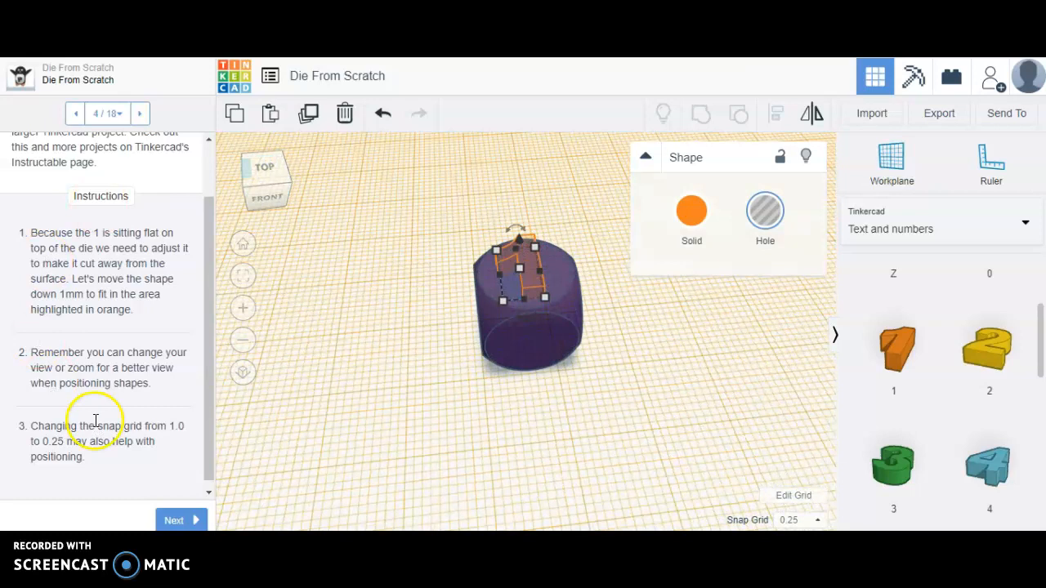
{"action": "left_click", "coordinate": [173, 522]}
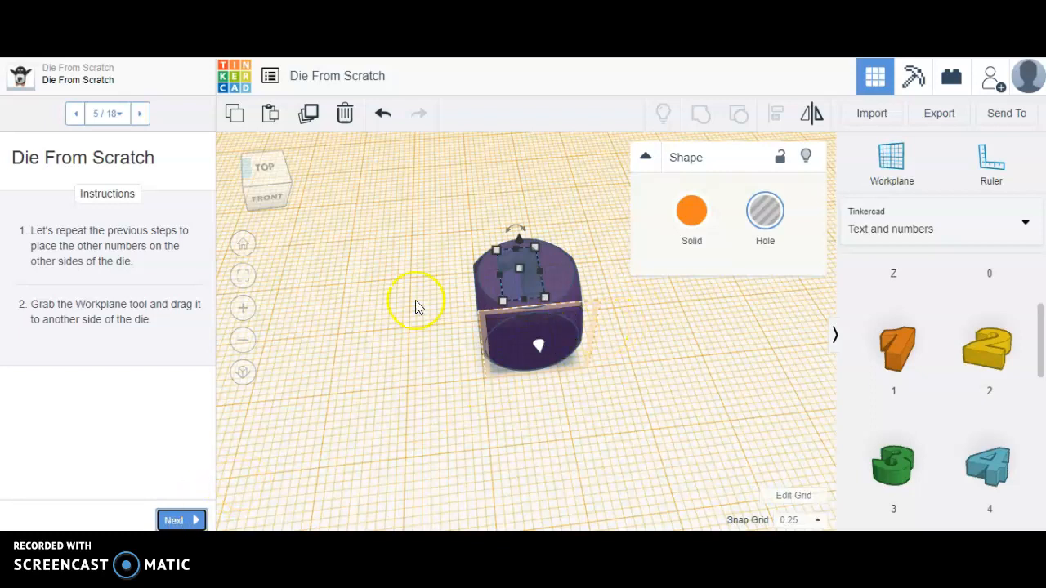
- Place a new workplane on the front face of the die and advance the lesson to step 6
{"action": "mouse_move", "coordinate": [273, 183]}
{"action": "left_mouse_down"}
{"action": "mouse_move", "coordinate": [265, 166]}
{"action": "mouse_move", "coordinate": [282, 166]}
{"action": "mouse_move", "coordinate": [271, 164]}
{"action": "mouse_move", "coordinate": [274, 178]}
{"action": "left_mouse_up"}
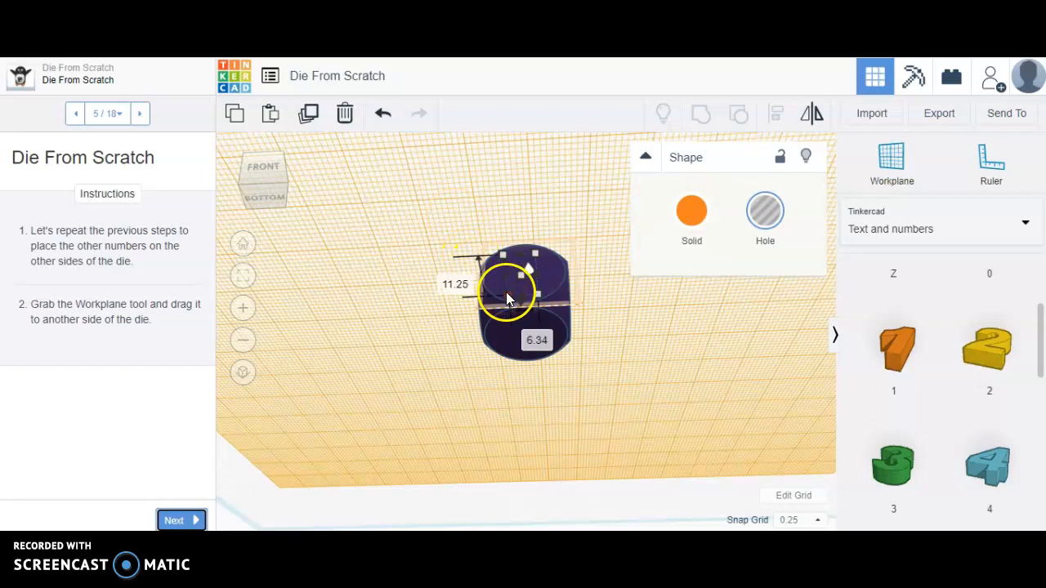
{"action": "left_click_drag", "start_coordinate": [265, 176], "coordinate": [270, 180]}
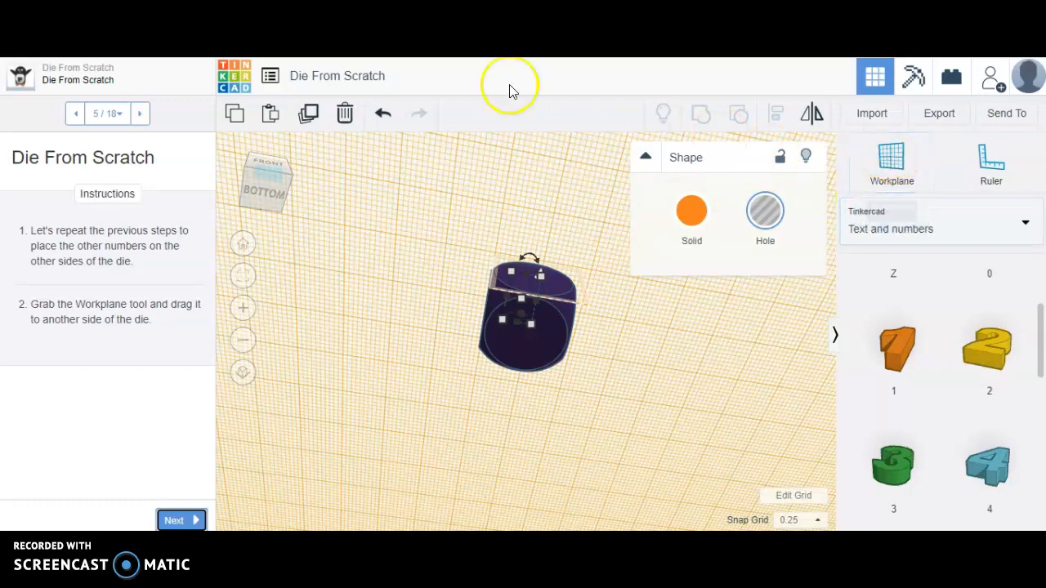
{"action": "left_click", "coordinate": [259, 176]}
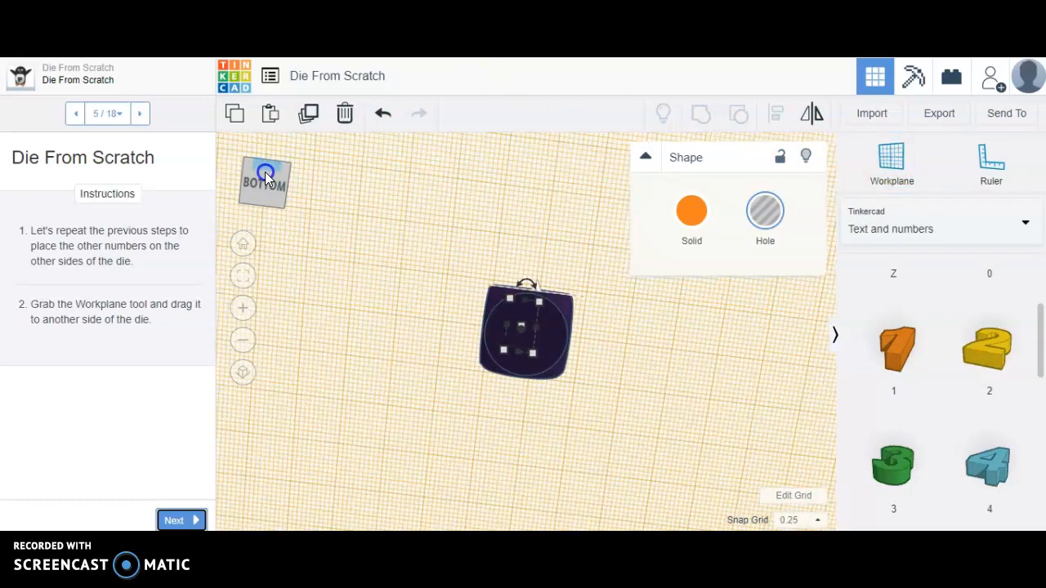
{"action": "left_click", "coordinate": [265, 175]}
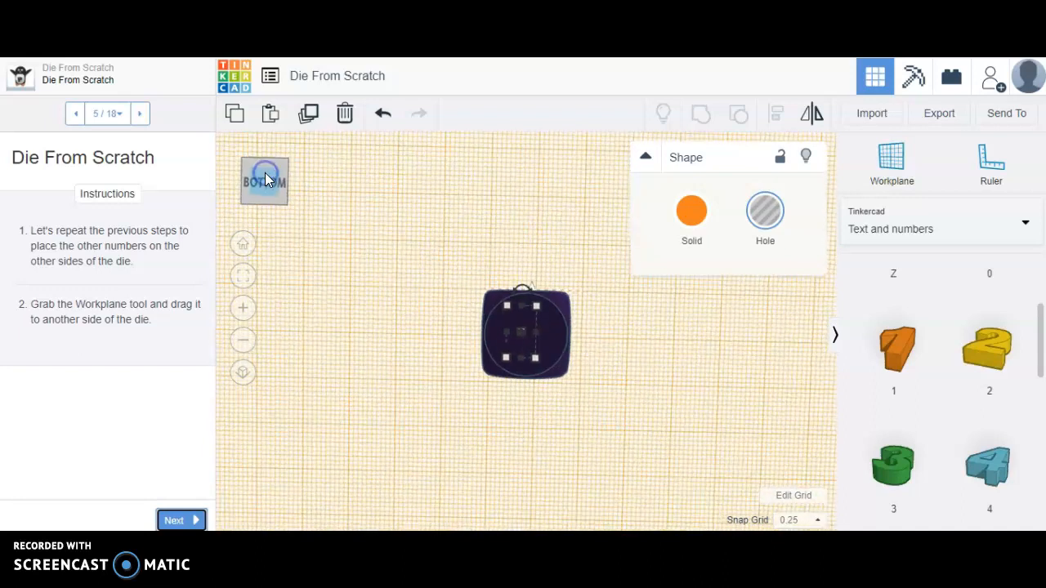
{"action": "left_click_drag", "start_coordinate": [265, 173], "coordinate": [267, 179]}
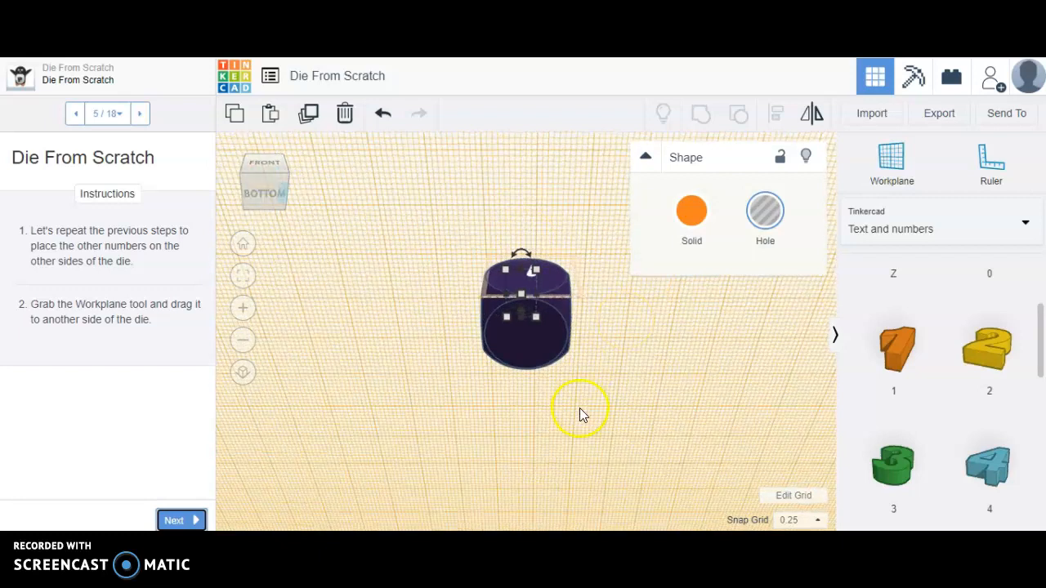
{"action": "mouse_move", "coordinate": [894, 166]}
{"action": "left_mouse_down"}
{"action": "mouse_move", "coordinate": [603, 240]}
{"action": "mouse_move", "coordinate": [529, 275]}
{"action": "left_mouse_up"}
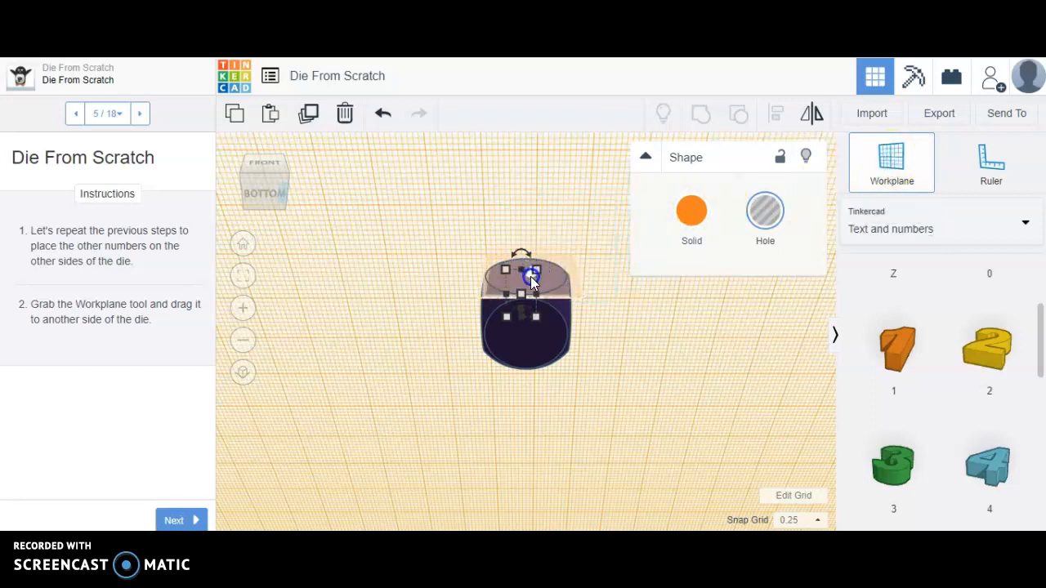
{"action": "left_click", "coordinate": [530, 276]}
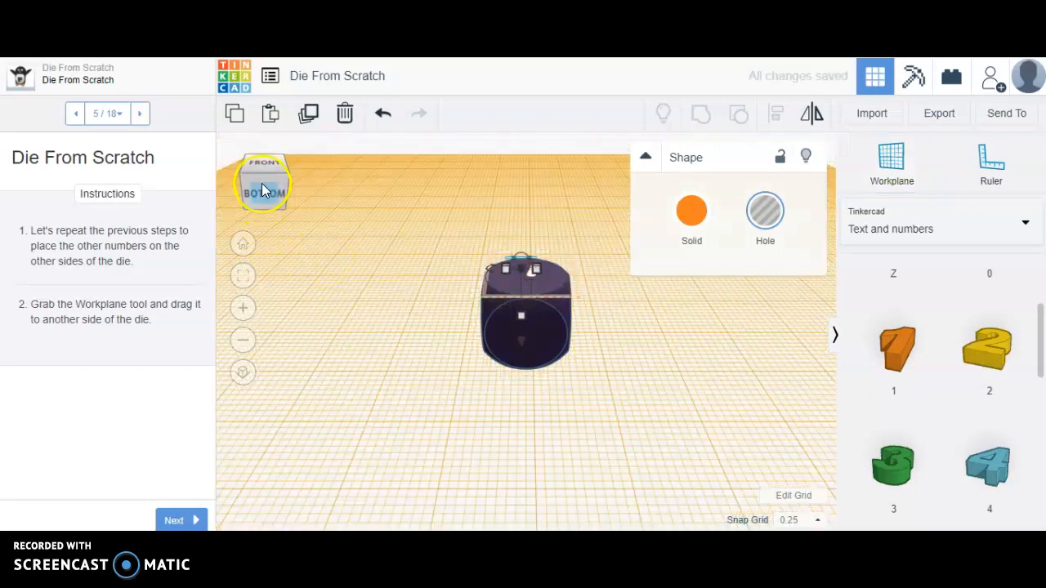
{"action": "mouse_move", "coordinate": [262, 191]}
{"action": "left_mouse_down"}
{"action": "mouse_move", "coordinate": [268, 173]}
{"action": "mouse_move", "coordinate": [262, 185]}
{"action": "left_mouse_up"}
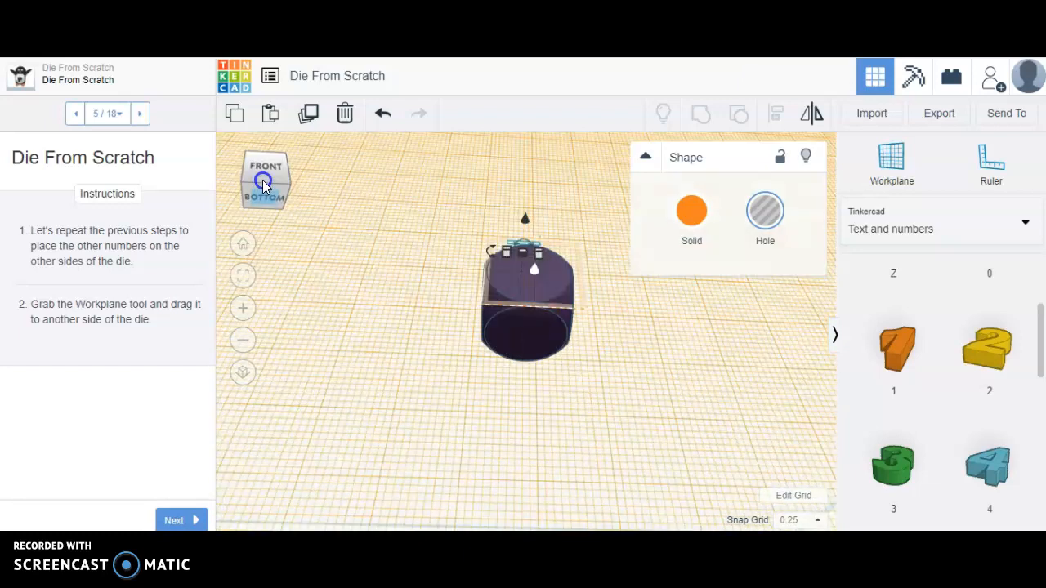
{"action": "left_click", "coordinate": [172, 520]}
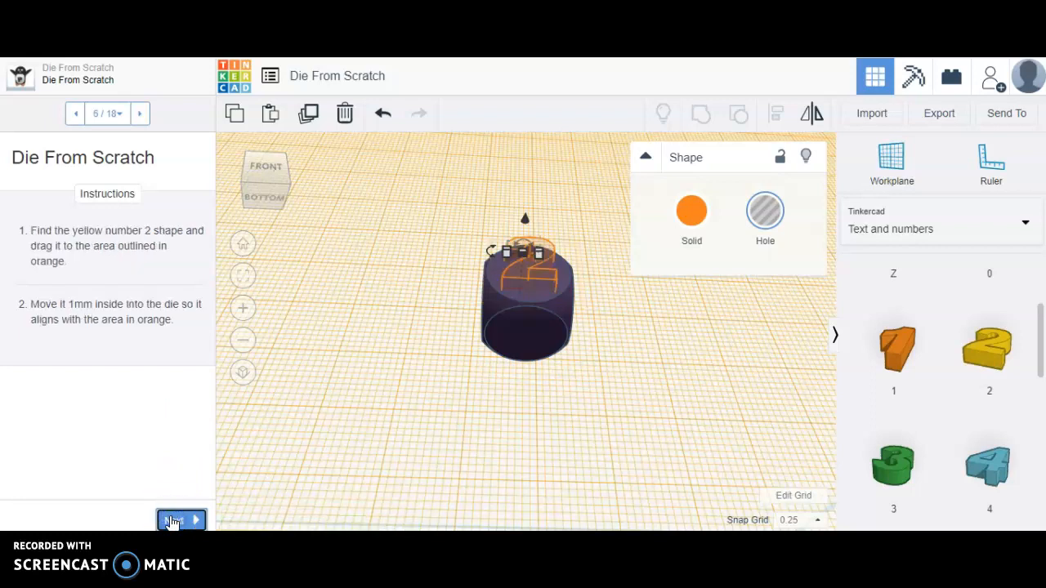
- Place the yellow number 2 shape on the orange outline on the front face of the die
{"action": "left_click", "coordinate": [264, 178]}
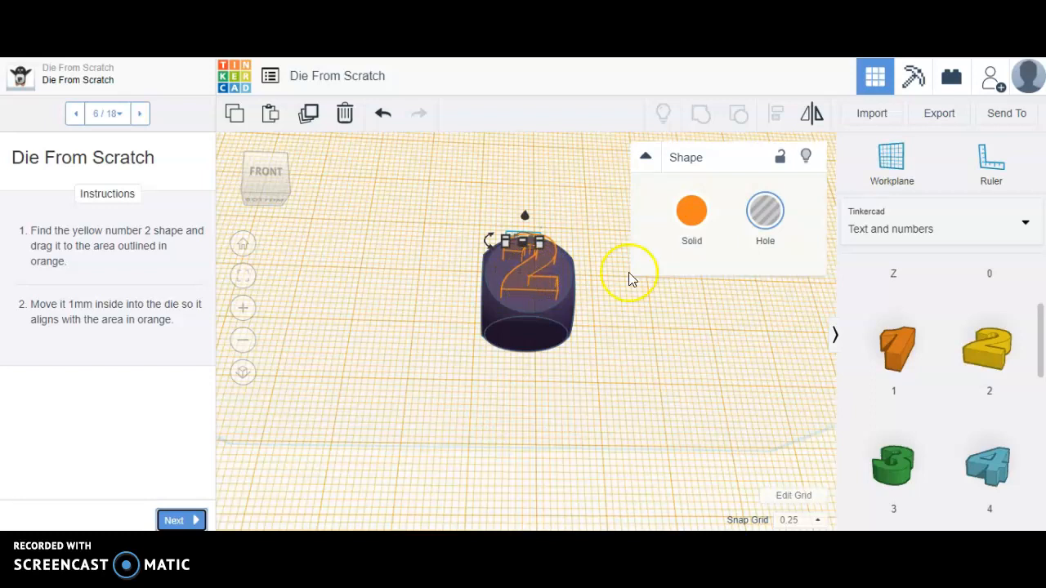
{"action": "mouse_move", "coordinate": [989, 347]}
{"action": "left_mouse_down"}
{"action": "mouse_move", "coordinate": [591, 250]}
{"action": "mouse_move", "coordinate": [530, 276]}
{"action": "left_mouse_up"}
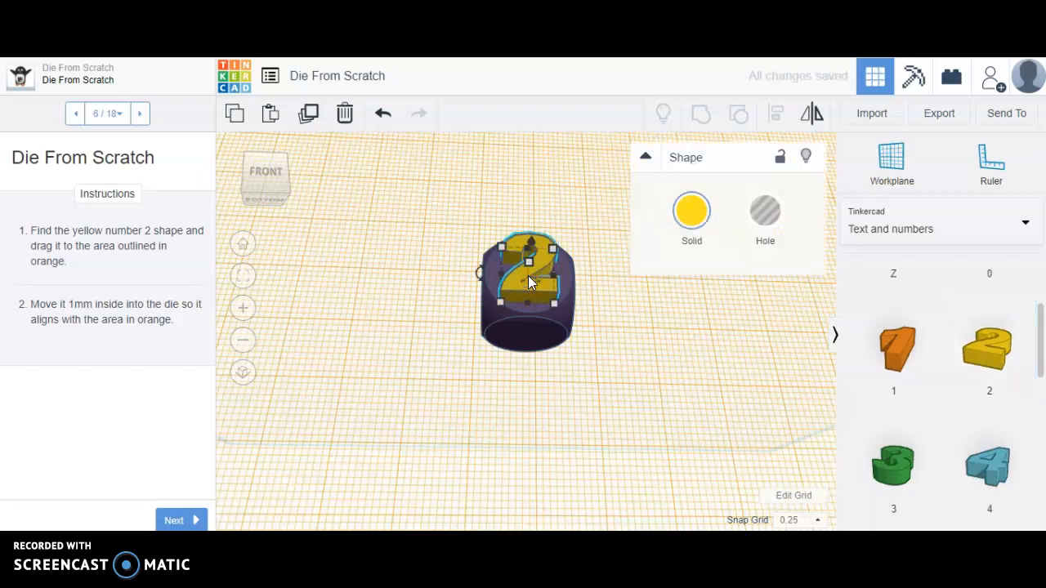
- Turn the yellow number 2 shape on the front face of the die into a hole
{"action": "left_click", "coordinate": [280, 193]}
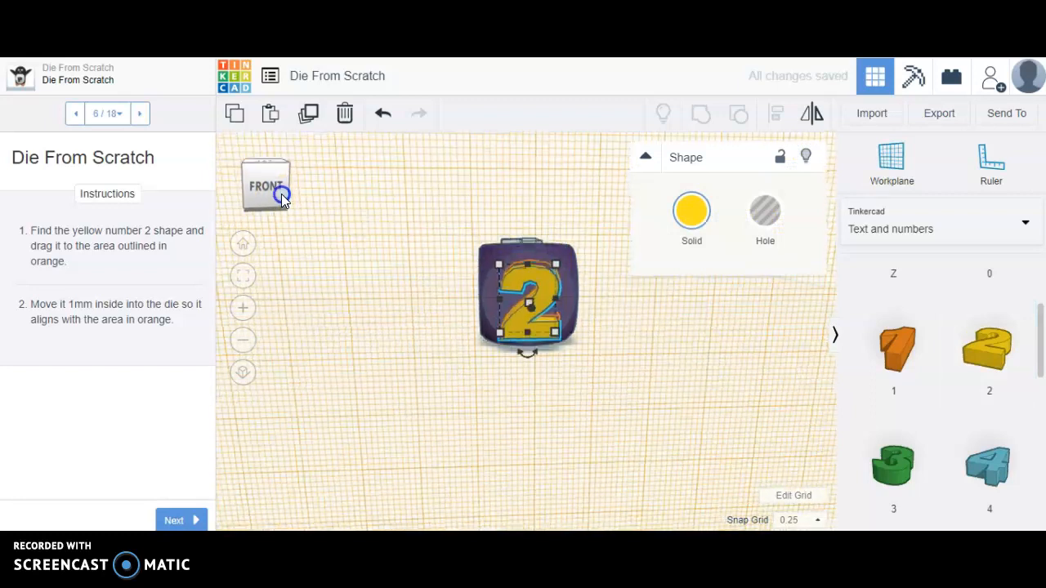
{"action": "left_click_drag", "start_coordinate": [280, 193], "coordinate": [280, 190]}
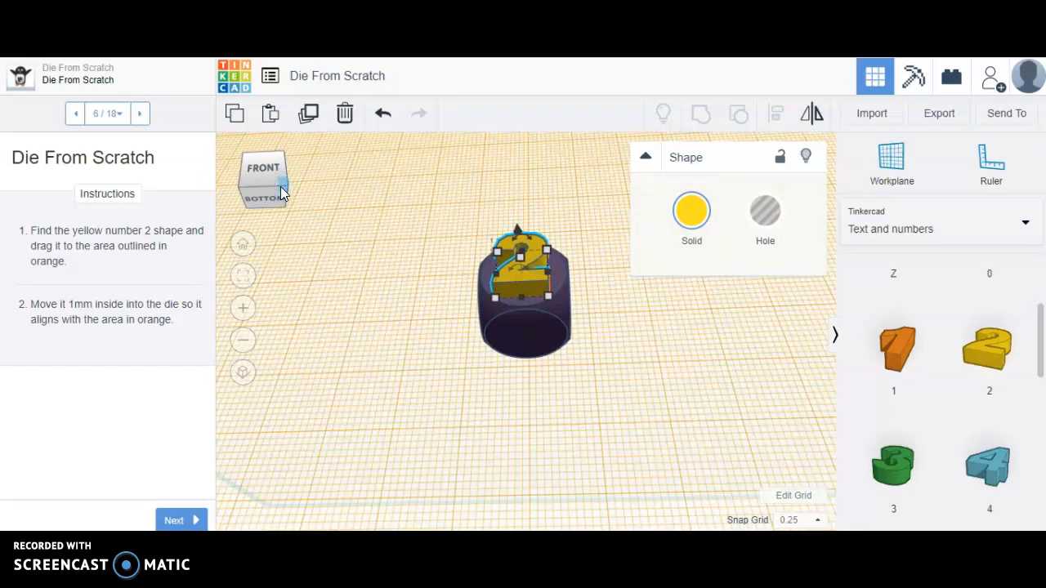
{"action": "mouse_move", "coordinate": [520, 257]}
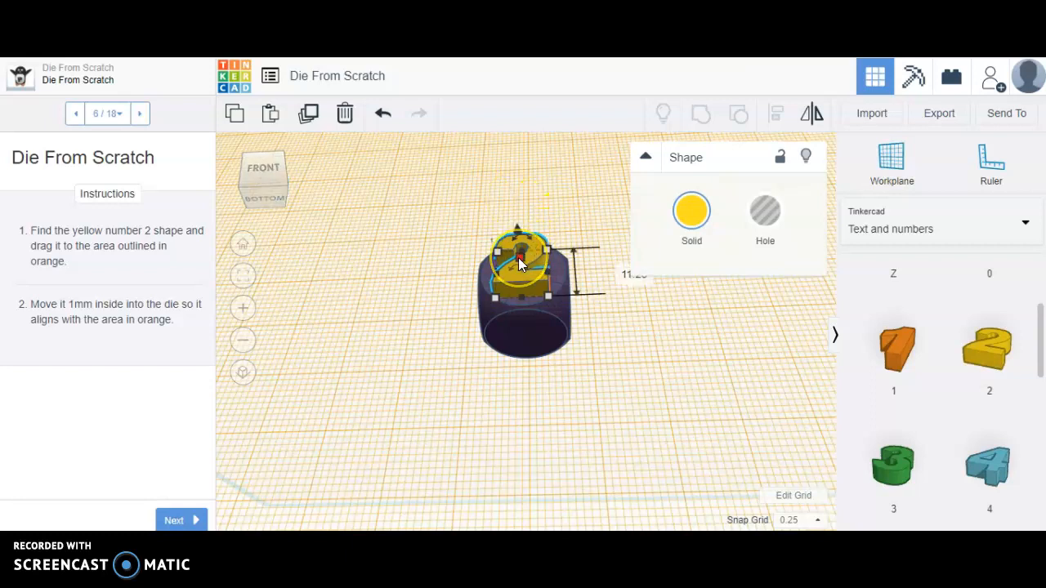
{"action": "left_click", "coordinate": [646, 157]}
{"action": "left_click", "coordinate": [646, 157]}
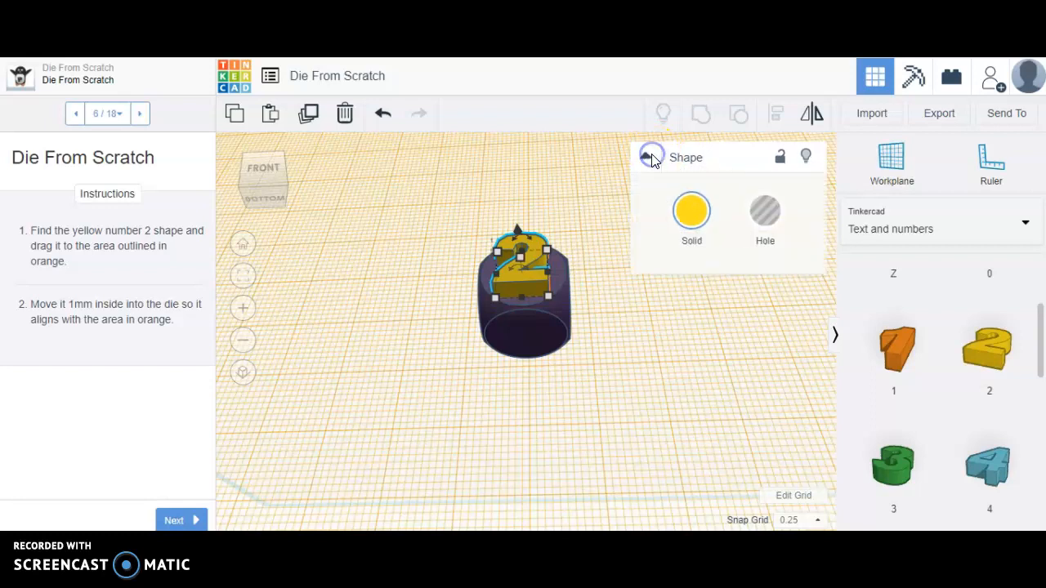
{"action": "left_click", "coordinate": [766, 211]}
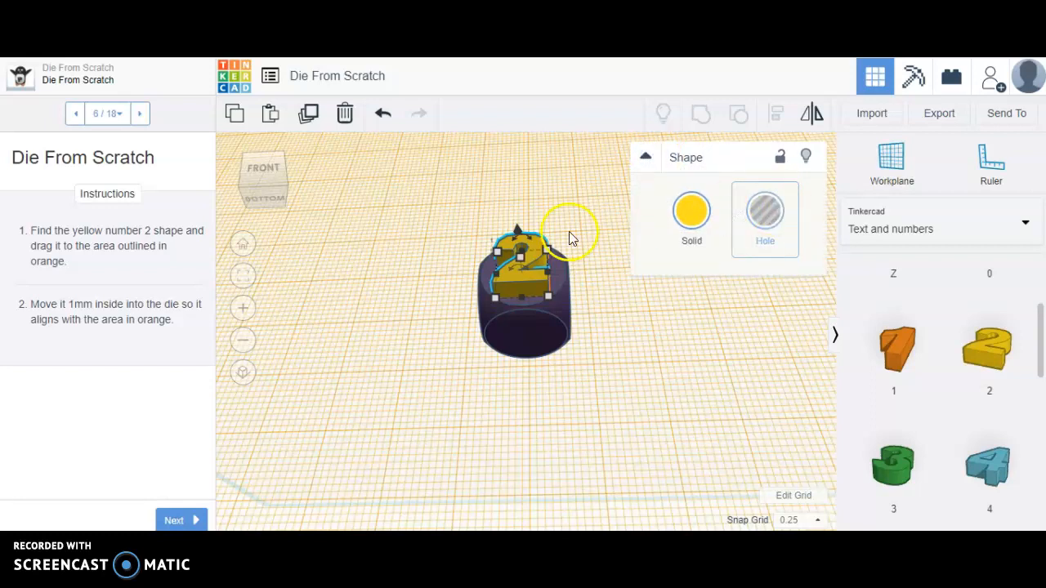
{"action": "left_click", "coordinate": [510, 276]}
{"action": "left_click", "coordinate": [767, 214]}
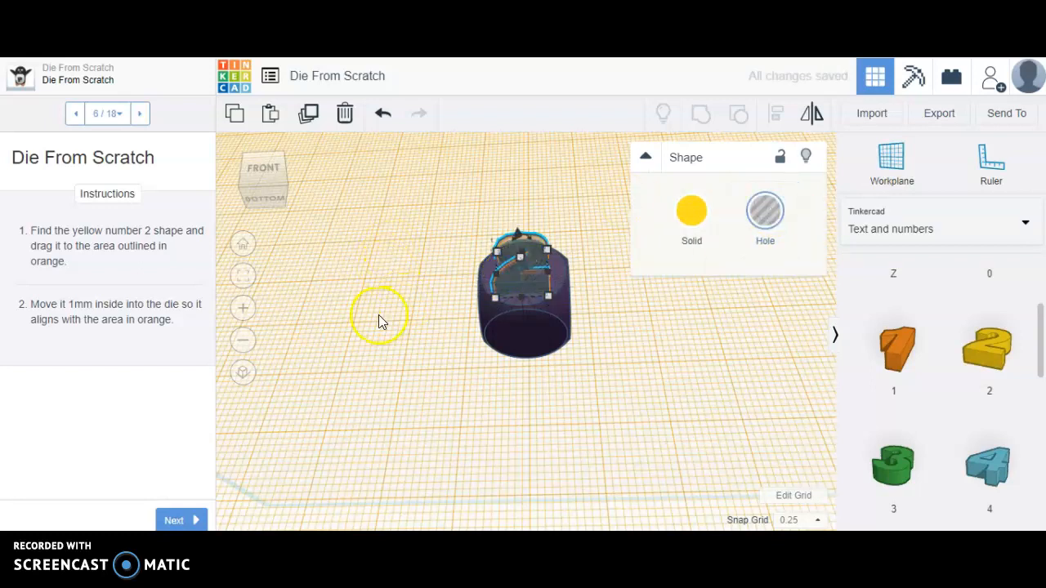
{"action": "left_click", "coordinate": [645, 157]}
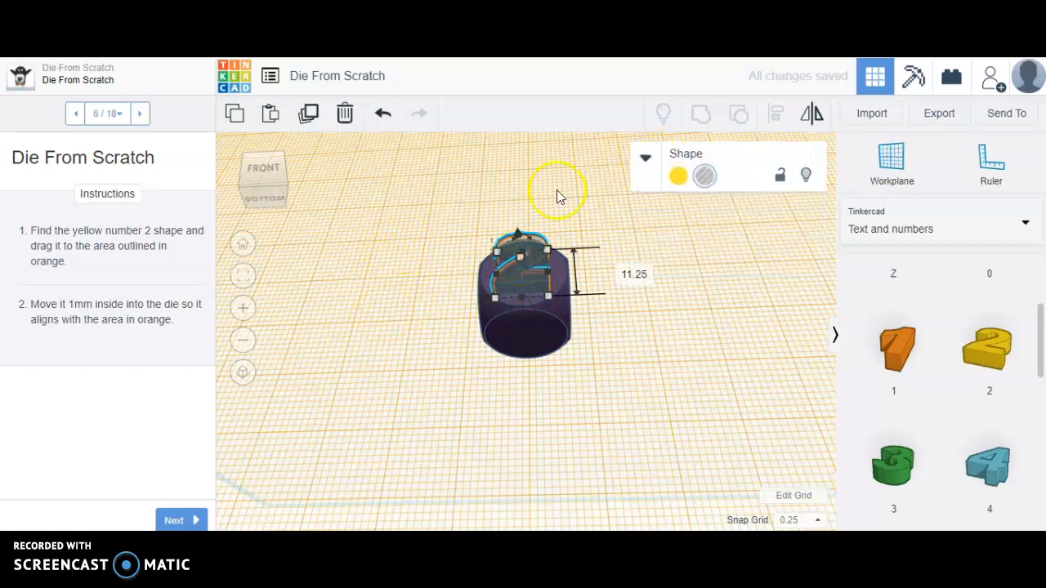
- Reduce the height of the number 2 hole on the die's front face and advance the lesson to step 7
{"action": "left_click", "coordinate": [520, 258]}
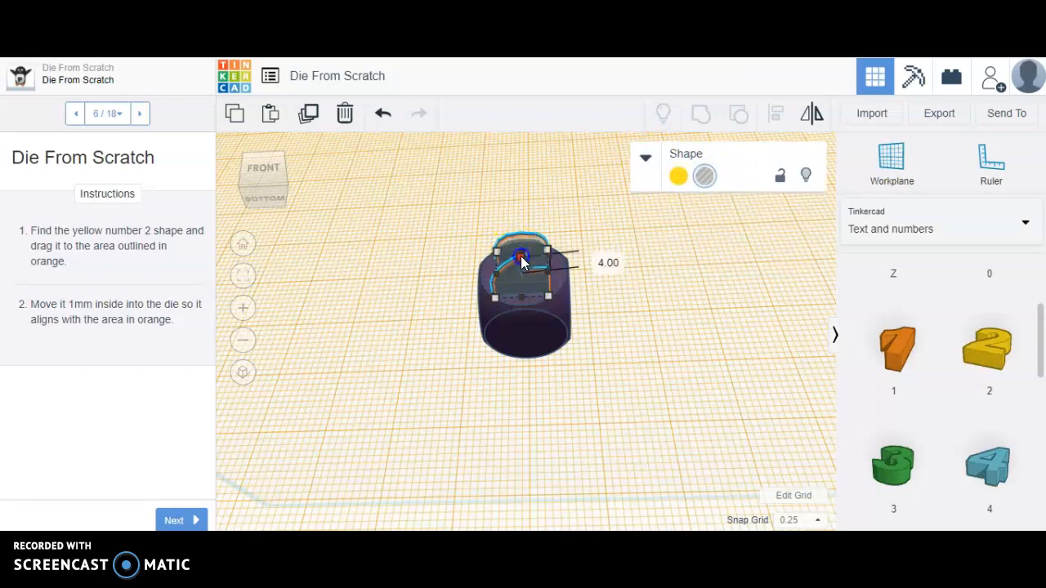
{"action": "left_click_drag", "start_coordinate": [521, 258], "coordinate": [525, 268]}
{"action": "left_click", "coordinate": [455, 281]}
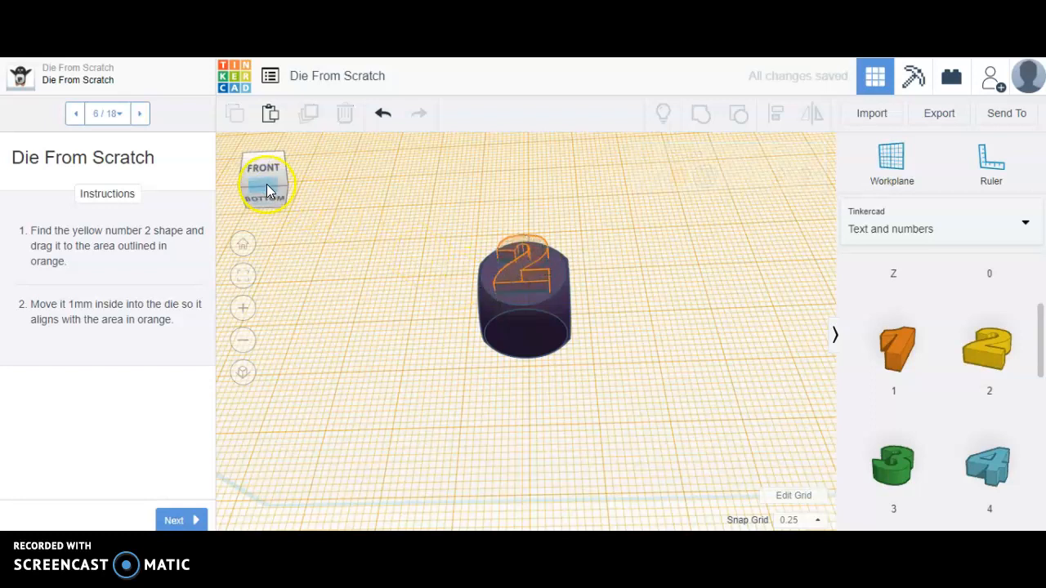
{"action": "left_click_drag", "start_coordinate": [266, 178], "coordinate": [254, 202]}
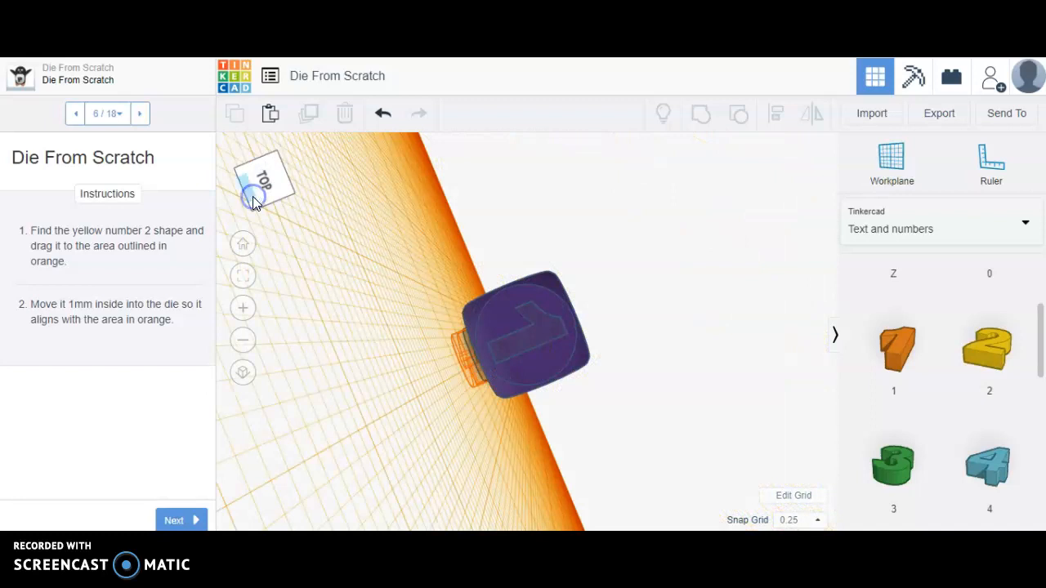
{"action": "left_click", "coordinate": [184, 523]}
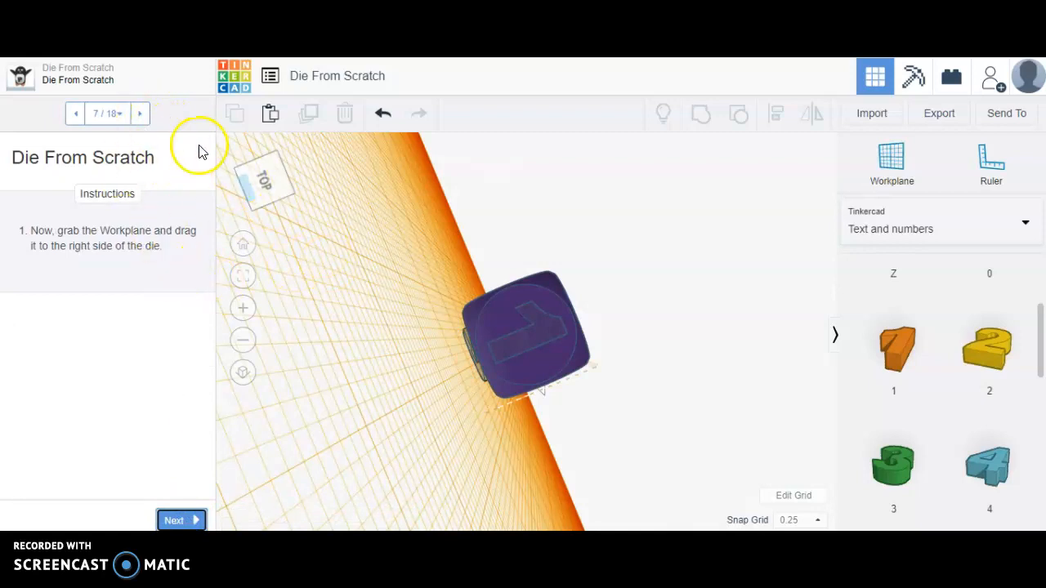
- Place a new workplane on the right side of the die
{"action": "left_click", "coordinate": [259, 174]}
{"action": "left_click_drag", "start_coordinate": [259, 176], "coordinate": [210, 162]}
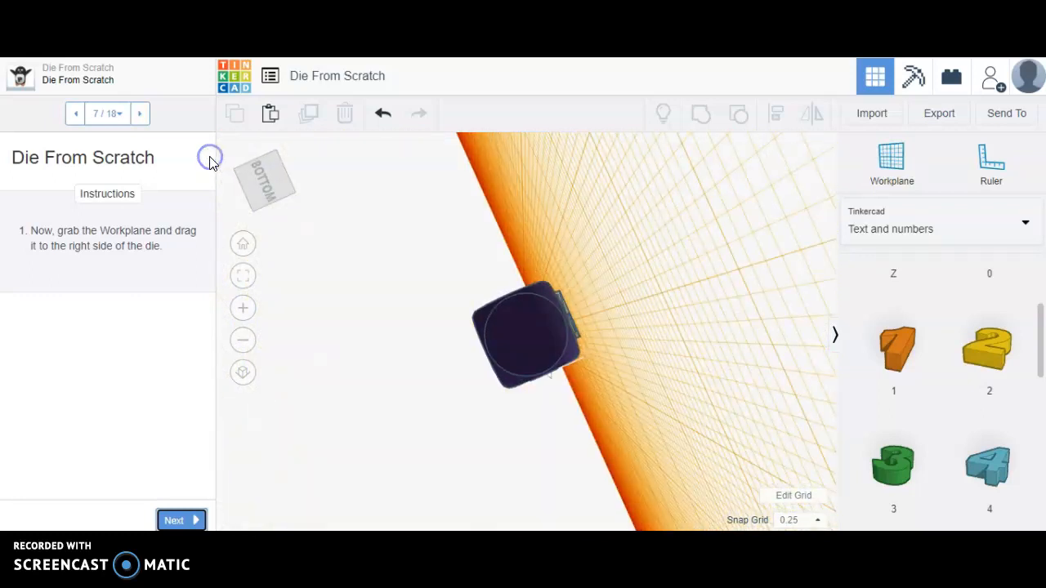